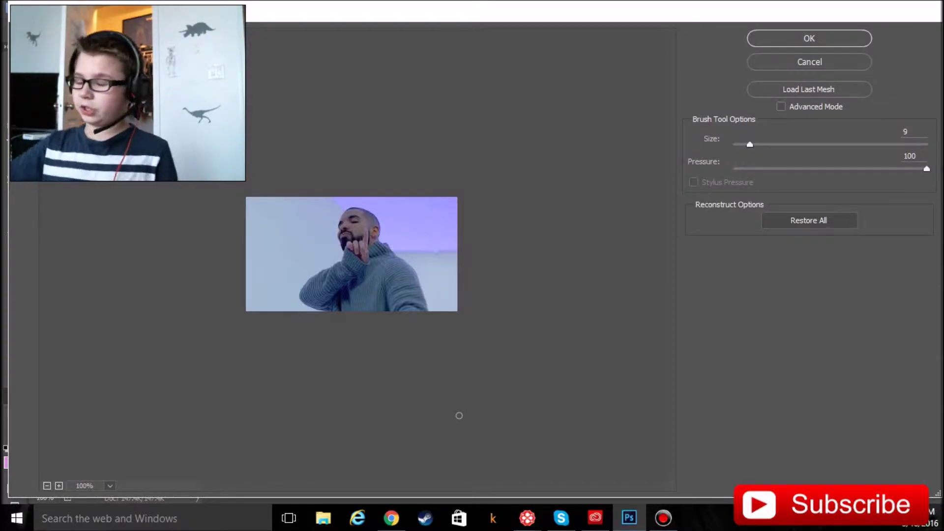
- Zoom the Liquify preview of hotline.jpg in to 200%
{"action": "key", "text": "ctrl+plus"}
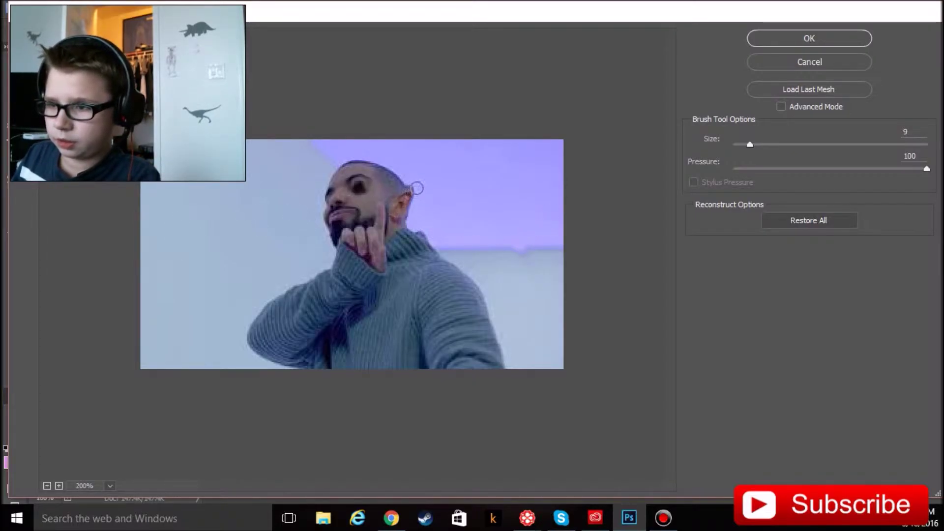
- Pull the ear into a point, stretch the finger upward, and smear the beard and chin
{"action": "left_click_drag", "start_coordinate": [416, 188], "coordinate": [433, 202]}
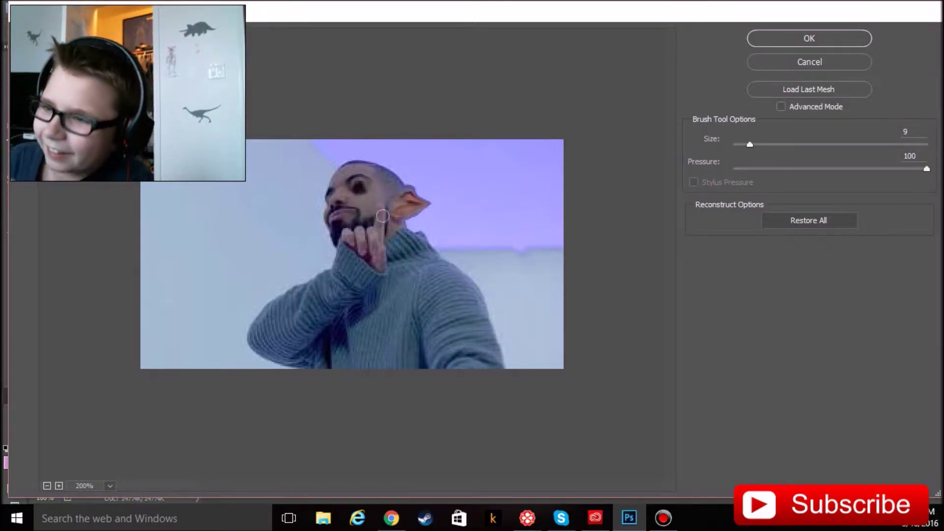
{"action": "mouse_move", "coordinate": [381, 226]}
{"action": "left_mouse_down"}
{"action": "mouse_move", "coordinate": [382, 202]}
{"action": "mouse_move", "coordinate": [369, 221]}
{"action": "mouse_move", "coordinate": [416, 216]}
{"action": "left_mouse_up"}
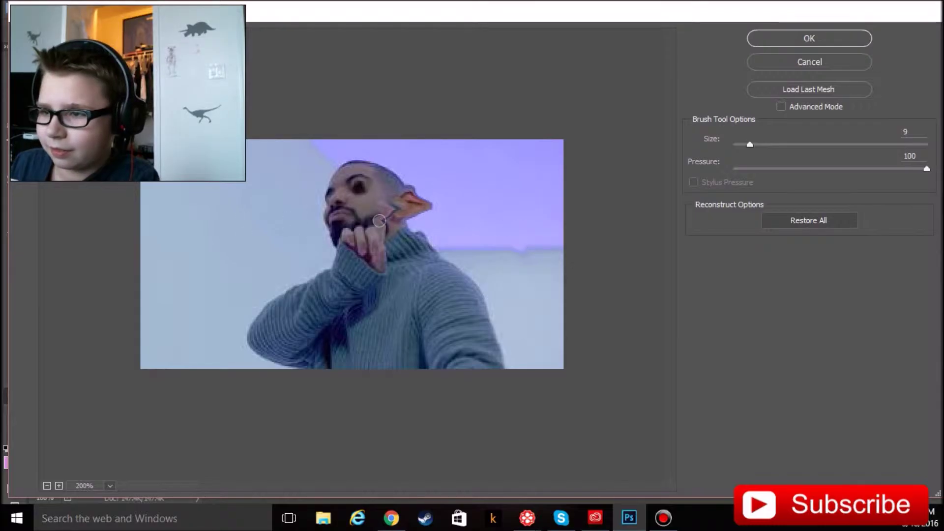
{"action": "left_click_drag", "start_coordinate": [338, 223], "coordinate": [343, 212]}
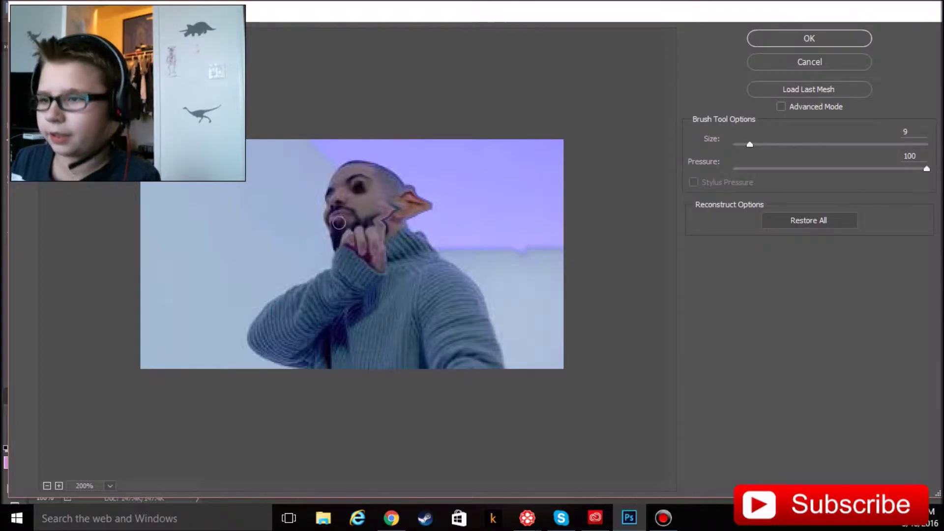
{"action": "left_click_drag", "start_coordinate": [344, 218], "coordinate": [339, 247]}
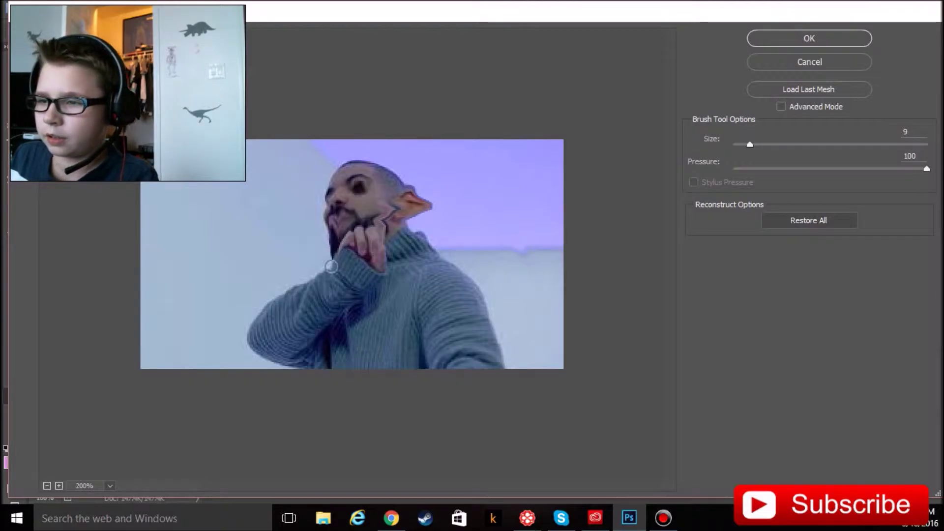
- Warp the mouth and chin further, then raise the brush size to 100
{"action": "left_click_drag", "start_coordinate": [350, 207], "coordinate": [319, 233]}
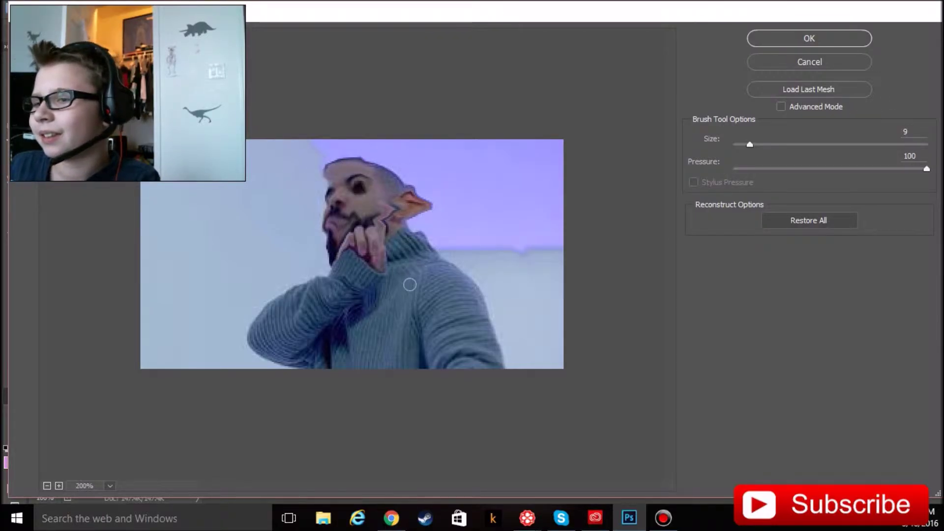
{"action": "double_click", "coordinate": [908, 131]}
{"action": "type", "text": "100"}
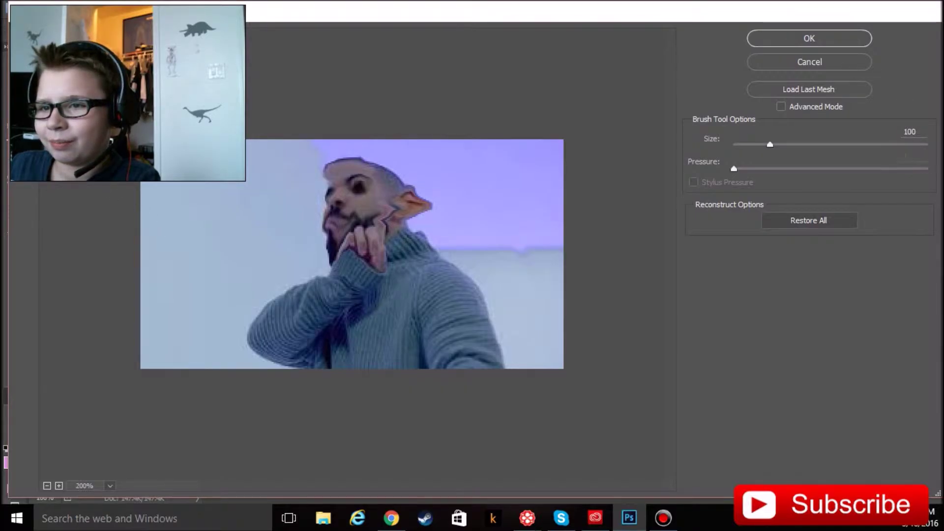
- Warp the face and head into a big lopsided blob resting on the hand with the size-100 brush
{"action": "left_click_drag", "start_coordinate": [359, 188], "coordinate": [365, 218]}
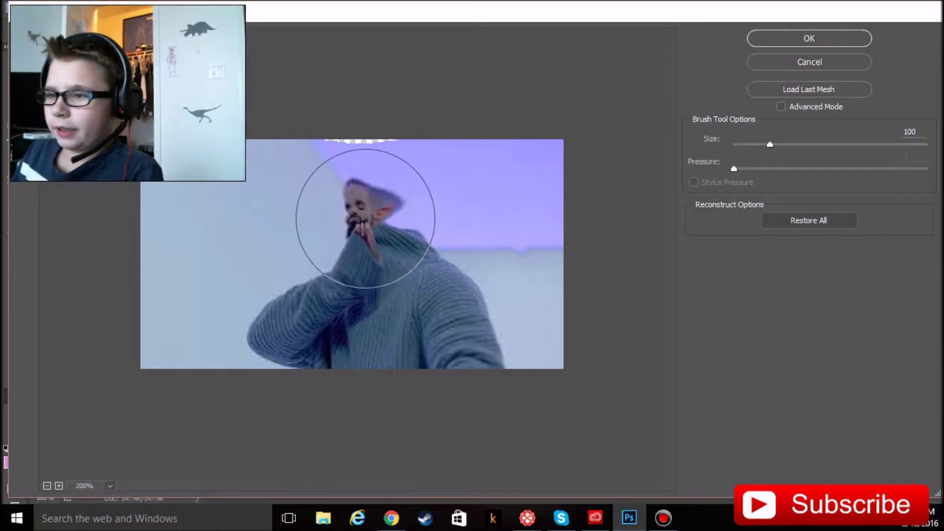
{"action": "left_click_drag", "start_coordinate": [366, 218], "coordinate": [363, 205]}
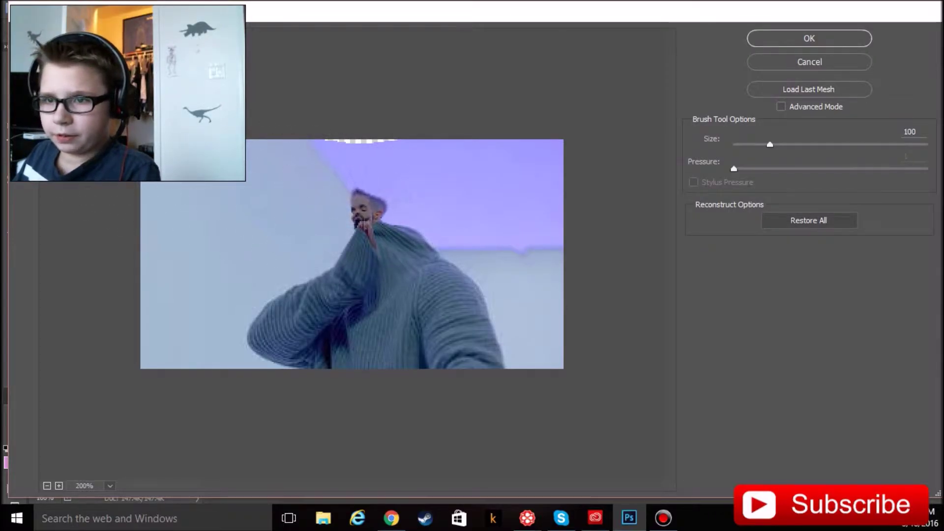
{"action": "mouse_move", "coordinate": [356, 206]}
{"action": "left_mouse_down"}
{"action": "mouse_move", "coordinate": [371, 211]}
{"action": "mouse_move", "coordinate": [349, 214]}
{"action": "mouse_move", "coordinate": [338, 179]}
{"action": "mouse_move", "coordinate": [327, 211]}
{"action": "mouse_move", "coordinate": [309, 219]}
{"action": "mouse_move", "coordinate": [306, 279]}
{"action": "mouse_move", "coordinate": [400, 211]}
{"action": "mouse_move", "coordinate": [379, 248]}
{"action": "mouse_move", "coordinate": [384, 217]}
{"action": "mouse_move", "coordinate": [379, 230]}
{"action": "mouse_move", "coordinate": [331, 230]}
{"action": "mouse_move", "coordinate": [308, 185]}
{"action": "mouse_move", "coordinate": [317, 176]}
{"action": "mouse_move", "coordinate": [416, 185]}
{"action": "mouse_move", "coordinate": [404, 234]}
{"action": "mouse_move", "coordinate": [358, 247]}
{"action": "mouse_move", "coordinate": [338, 231]}
{"action": "mouse_move", "coordinate": [320, 152]}
{"action": "mouse_move", "coordinate": [372, 256]}
{"action": "mouse_move", "coordinate": [308, 169]}
{"action": "mouse_move", "coordinate": [419, 230]}
{"action": "mouse_move", "coordinate": [421, 137]}
{"action": "mouse_move", "coordinate": [389, 213]}
{"action": "mouse_move", "coordinate": [414, 179]}
{"action": "mouse_move", "coordinate": [413, 169]}
{"action": "mouse_move", "coordinate": [371, 265]}
{"action": "mouse_move", "coordinate": [288, 257]}
{"action": "mouse_move", "coordinate": [400, 133]}
{"action": "mouse_move", "coordinate": [446, 188]}
{"action": "mouse_move", "coordinate": [432, 211]}
{"action": "mouse_move", "coordinate": [476, 152]}
{"action": "mouse_move", "coordinate": [432, 165]}
{"action": "mouse_move", "coordinate": [454, 167]}
{"action": "mouse_move", "coordinate": [438, 185]}
{"action": "mouse_move", "coordinate": [428, 169]}
{"action": "mouse_move", "coordinate": [523, 211]}
{"action": "left_mouse_up"}
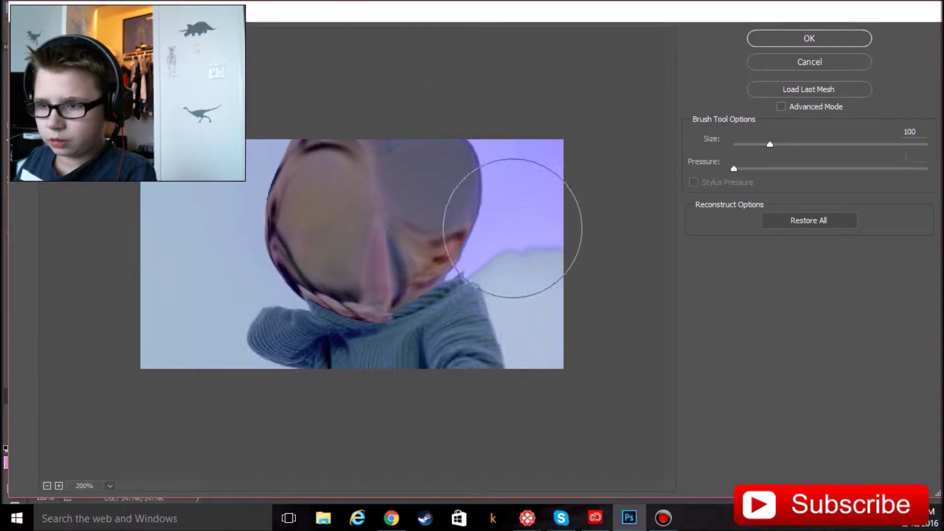
{"action": "mouse_move", "coordinate": [264, 202]}
{"action": "left_mouse_down"}
{"action": "mouse_move", "coordinate": [310, 179]}
{"action": "mouse_move", "coordinate": [281, 185]}
{"action": "mouse_move", "coordinate": [301, 274]}
{"action": "mouse_move", "coordinate": [275, 264]}
{"action": "left_mouse_up"}
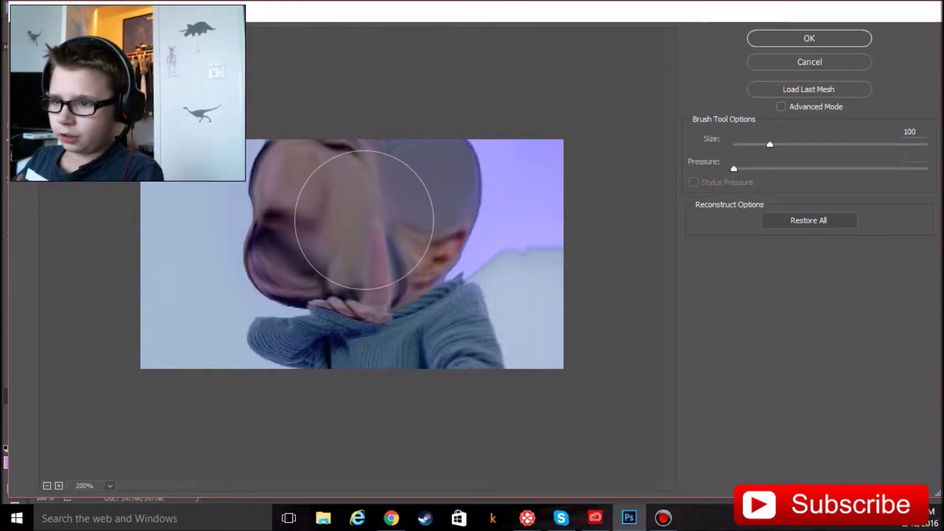
{"action": "mouse_move", "coordinate": [362, 186]}
{"action": "left_mouse_down"}
{"action": "mouse_move", "coordinate": [291, 185]}
{"action": "mouse_move", "coordinate": [298, 270]}
{"action": "left_mouse_up"}
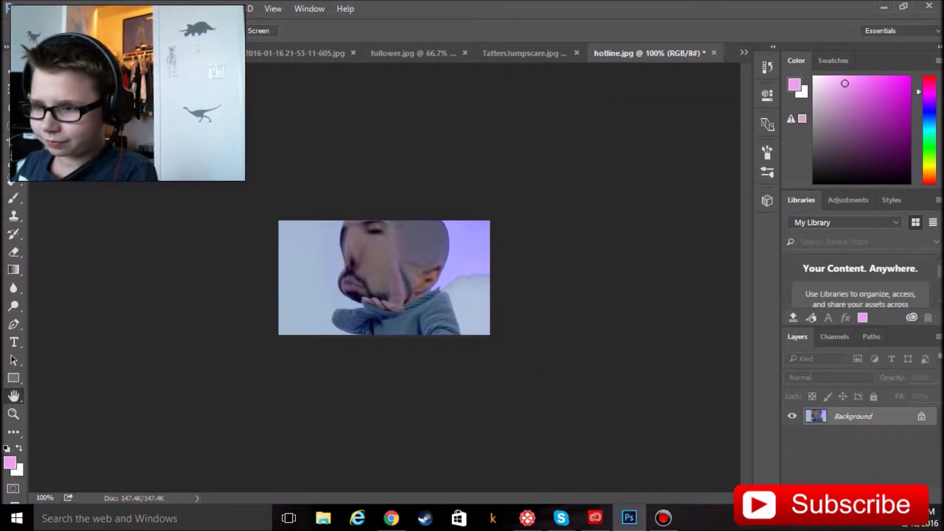
- Zoom in on the warped hotline photo, then open the Filter menu on the clown image
{"action": "key", "text": "z"}
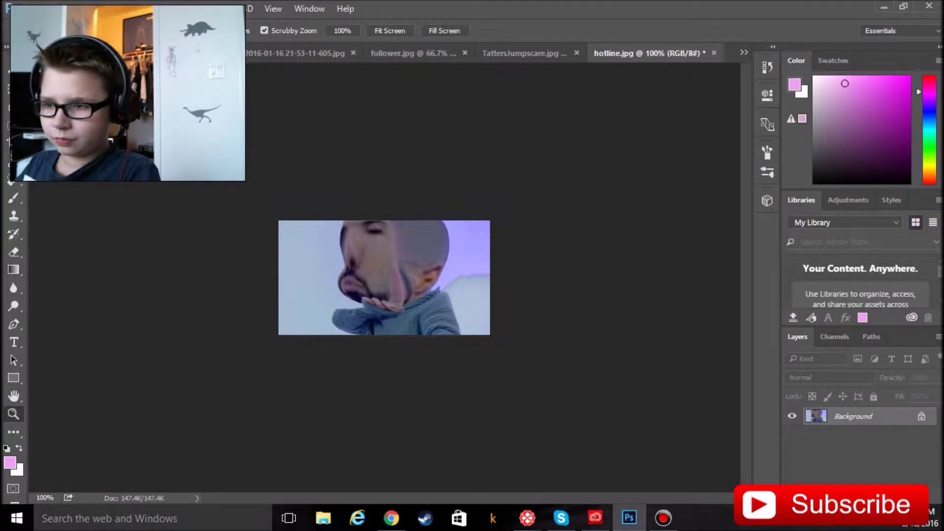
{"action": "key", "text": "ctrl+plus"}
{"action": "key", "text": "ctrl+plus"}
{"action": "key", "text": "ctrl+plus"}
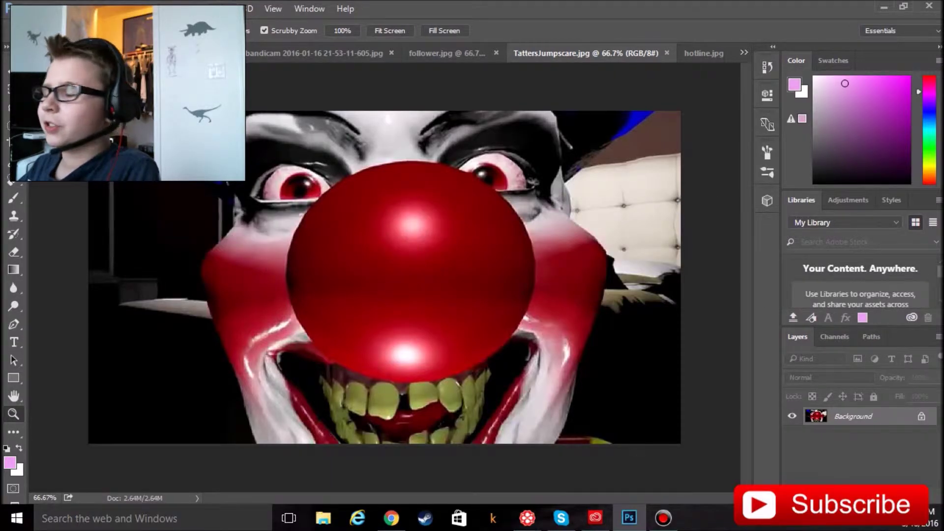
{"action": "left_click", "coordinate": [220, 8]}
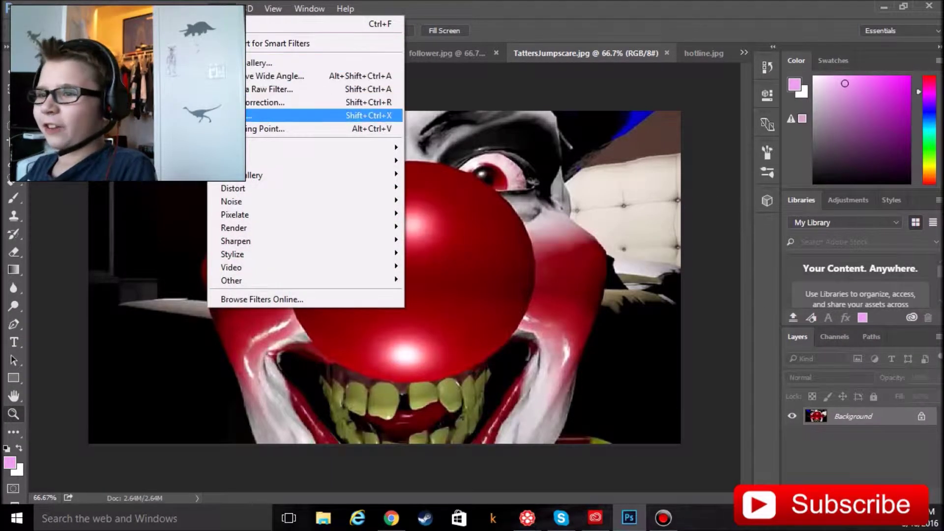
- Open Liquify on the clown photo, nudge the front teeth up, and set brush size 100, pressure 1
{"action": "left_click", "coordinate": [314, 115]}
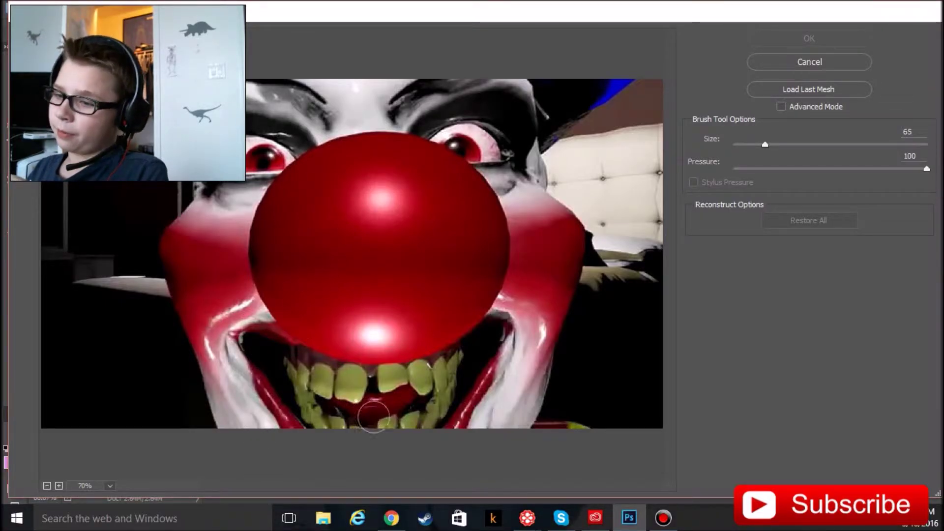
{"action": "mouse_move", "coordinate": [372, 401]}
{"action": "left_mouse_down"}
{"action": "mouse_move", "coordinate": [374, 383]}
{"action": "mouse_move", "coordinate": [388, 390]}
{"action": "left_mouse_up"}
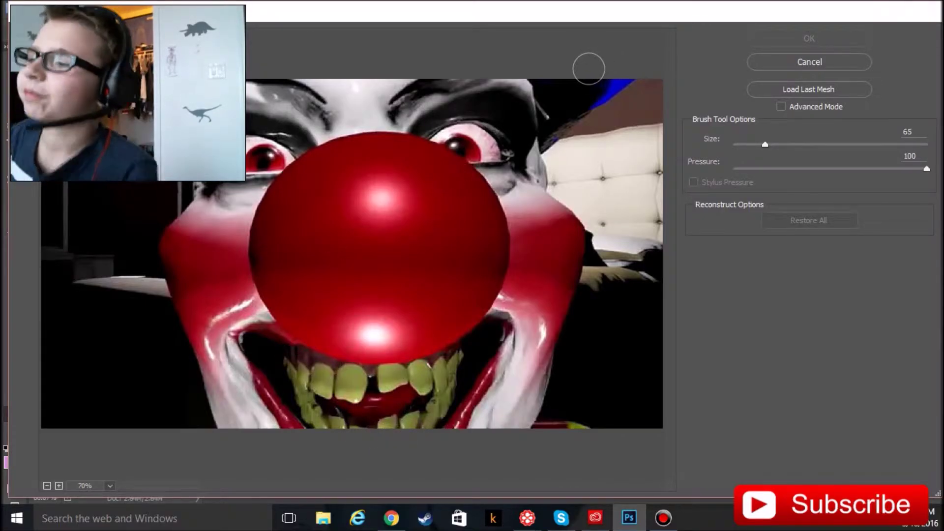
{"action": "type", "text": "100"}
{"action": "key", "text": "Tab"}
{"action": "key", "text": "BackSpace"}
{"action": "type", "text": "1"}
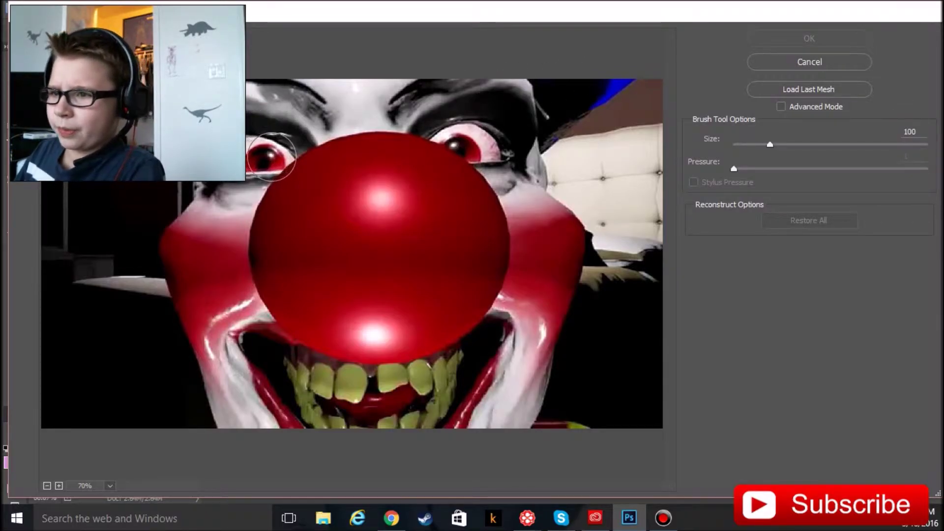
- Bloat both clown eyes into larger, darker pupils and enlarge the brush to 385
{"action": "left_click_drag", "start_coordinate": [266, 160], "coordinate": [251, 162]}
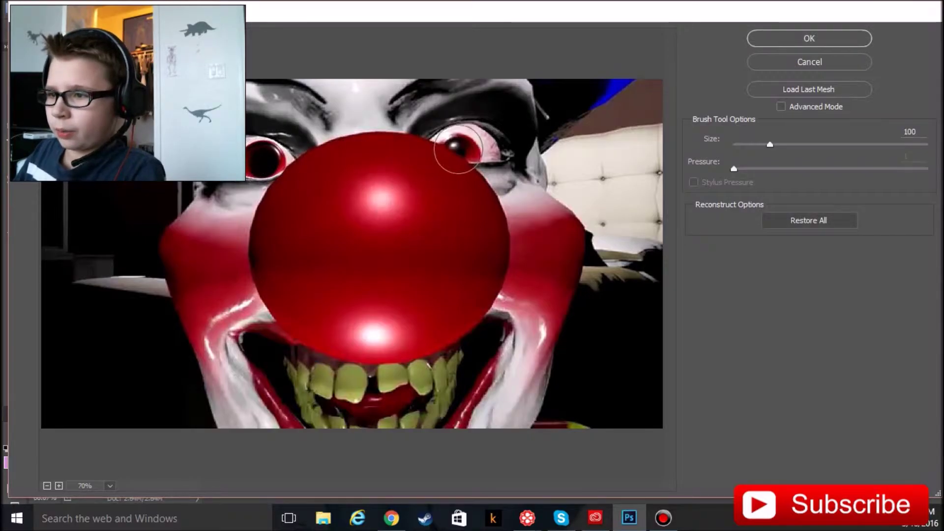
{"action": "left_click_drag", "start_coordinate": [461, 145], "coordinate": [461, 146]}
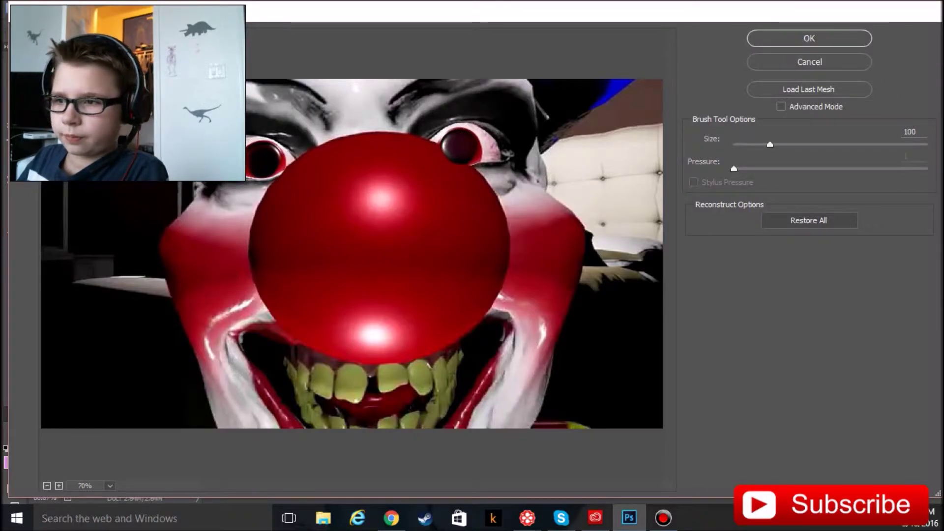
{"action": "left_click_drag", "start_coordinate": [770, 144], "coordinate": [822, 144]}
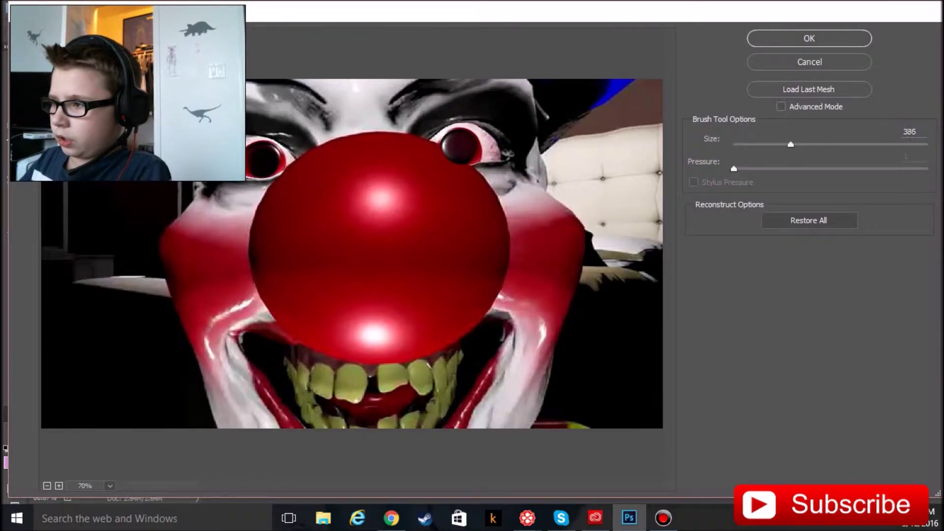
- Pucker the clown's red nose with a larger brush, pulling the face inward, and patch the left edge
{"action": "key", "text": "bracketright"}
{"action": "key", "text": "bracketright"}
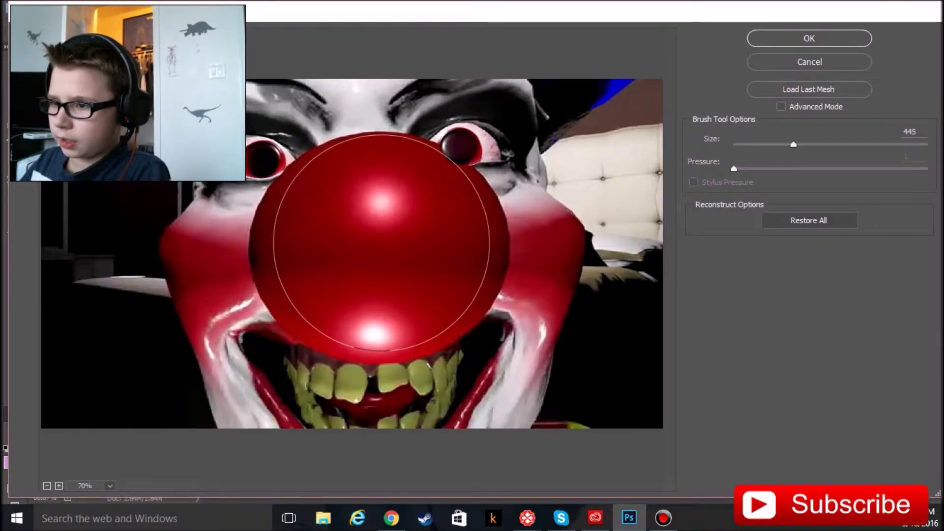
{"action": "left_click_drag", "start_coordinate": [381, 242], "coordinate": [381, 244]}
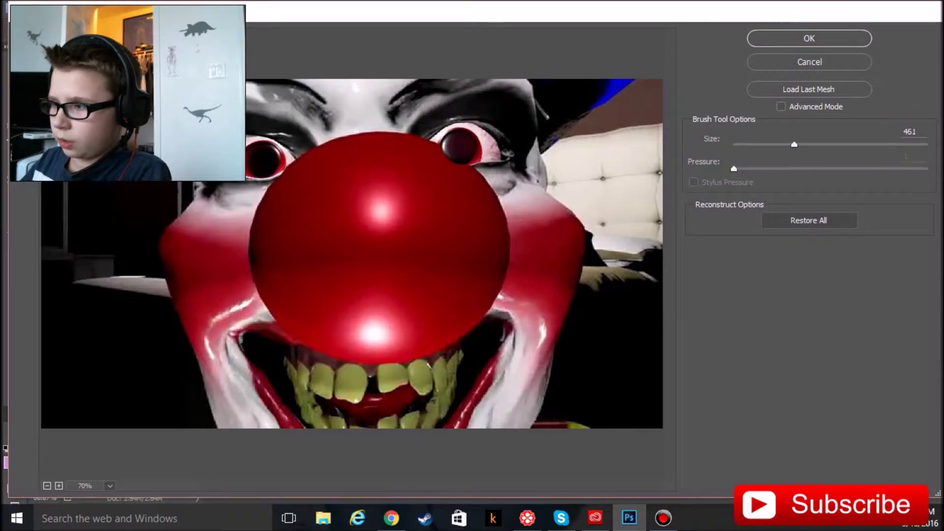
{"action": "mouse_move", "coordinate": [368, 249]}
{"action": "left_mouse_down"}
{"action": "mouse_move", "coordinate": [381, 241]}
{"action": "mouse_move", "coordinate": [358, 264]}
{"action": "mouse_move", "coordinate": [360, 278]}
{"action": "mouse_move", "coordinate": [402, 251]}
{"action": "mouse_move", "coordinate": [368, 245]}
{"action": "left_mouse_up"}
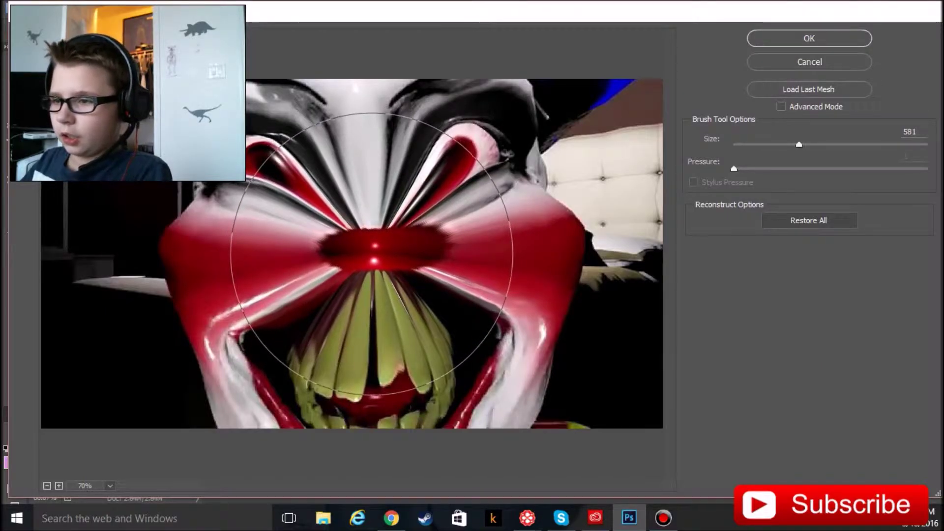
{"action": "left_click_drag", "start_coordinate": [120, 150], "coordinate": [113, 170]}
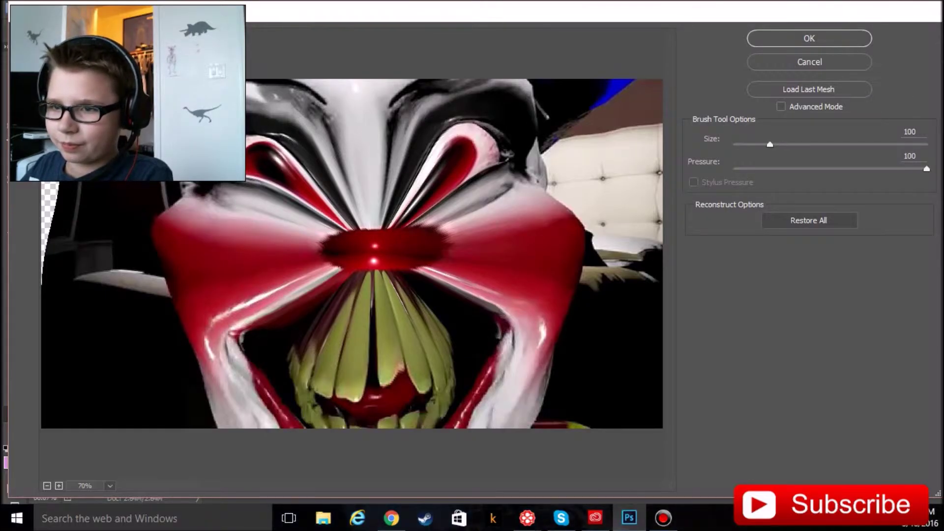
{"action": "left_click_drag", "start_coordinate": [62, 201], "coordinate": [47, 202]}
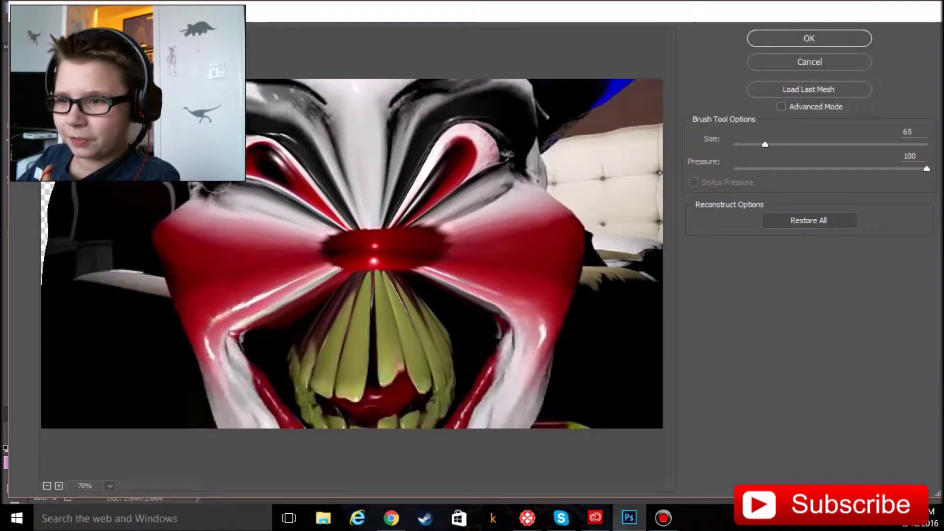
- Smear the clown's cheek edges and forehead into black swirls, then open the Filter menu on follower.jpg
{"action": "left_click_drag", "start_coordinate": [212, 187], "coordinate": [143, 285]}
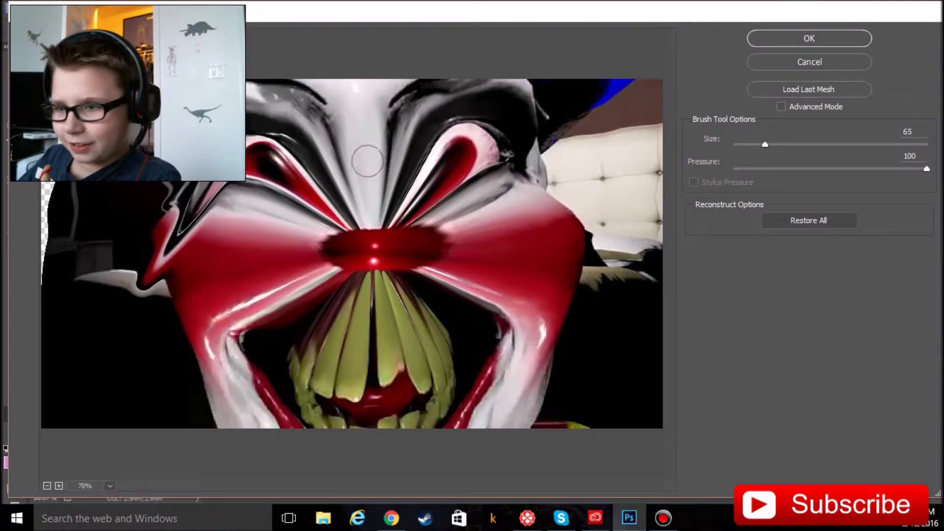
{"action": "mouse_move", "coordinate": [510, 156]}
{"action": "left_mouse_down"}
{"action": "mouse_move", "coordinate": [494, 170]}
{"action": "mouse_move", "coordinate": [649, 283]}
{"action": "mouse_move", "coordinate": [644, 266]}
{"action": "left_mouse_up"}
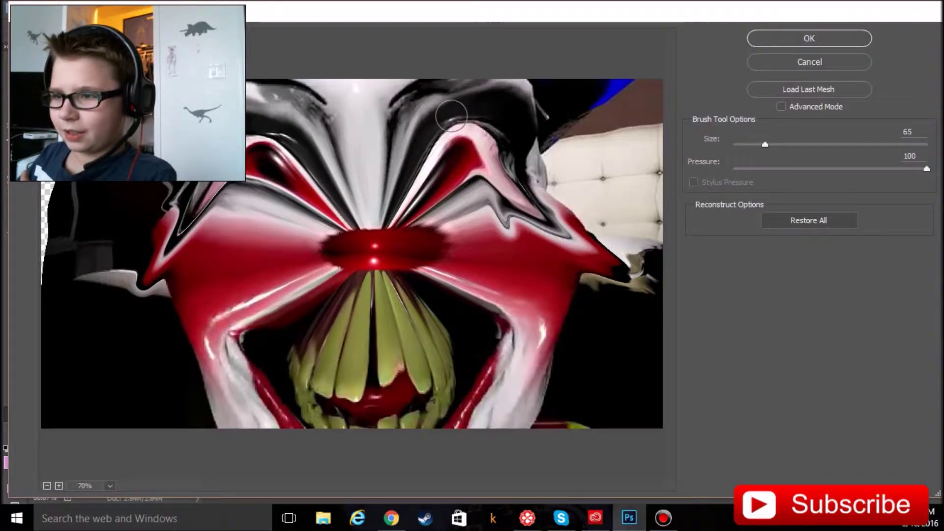
{"action": "mouse_move", "coordinate": [364, 89]}
{"action": "left_mouse_down"}
{"action": "mouse_move", "coordinate": [313, 101]}
{"action": "mouse_move", "coordinate": [398, 91]}
{"action": "mouse_move", "coordinate": [285, 100]}
{"action": "mouse_move", "coordinate": [403, 97]}
{"action": "mouse_move", "coordinate": [370, 209]}
{"action": "left_mouse_up"}
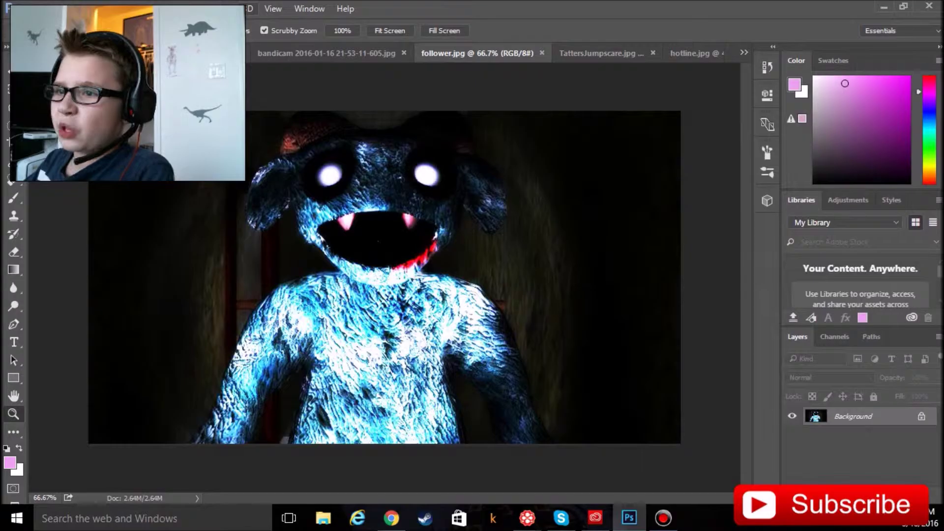
{"action": "left_click", "coordinate": [224, 9]}
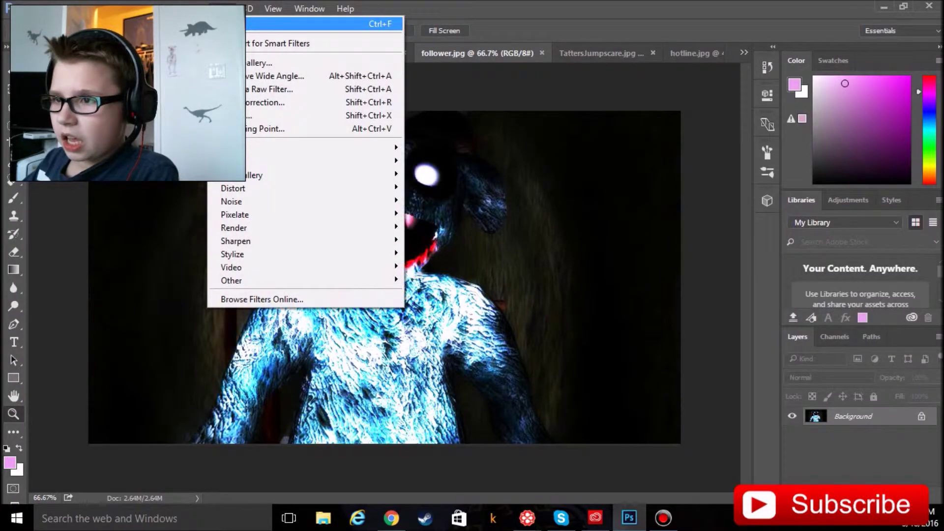
- Open Liquify on follower.jpg and bloat both glowing eyes into large white discs
{"action": "left_click", "coordinate": [275, 116]}
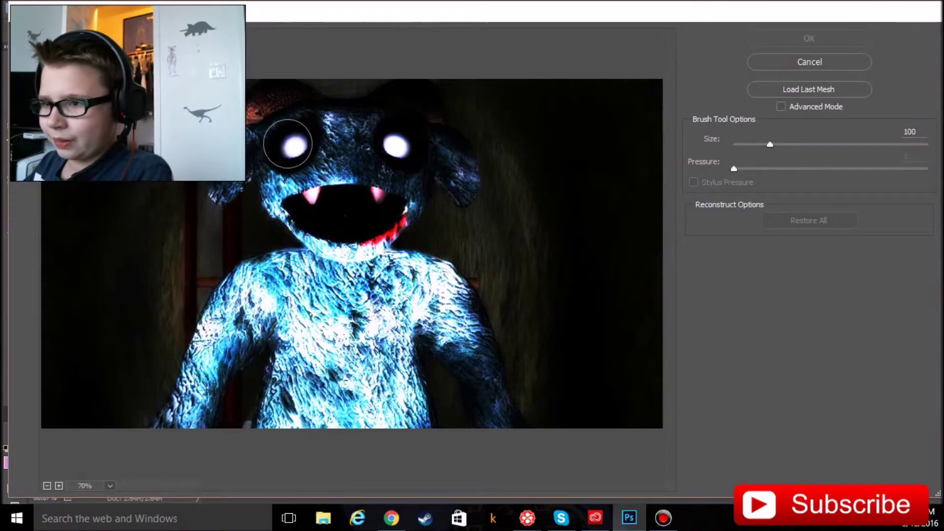
{"action": "left_click_drag", "start_coordinate": [293, 146], "coordinate": [293, 145]}
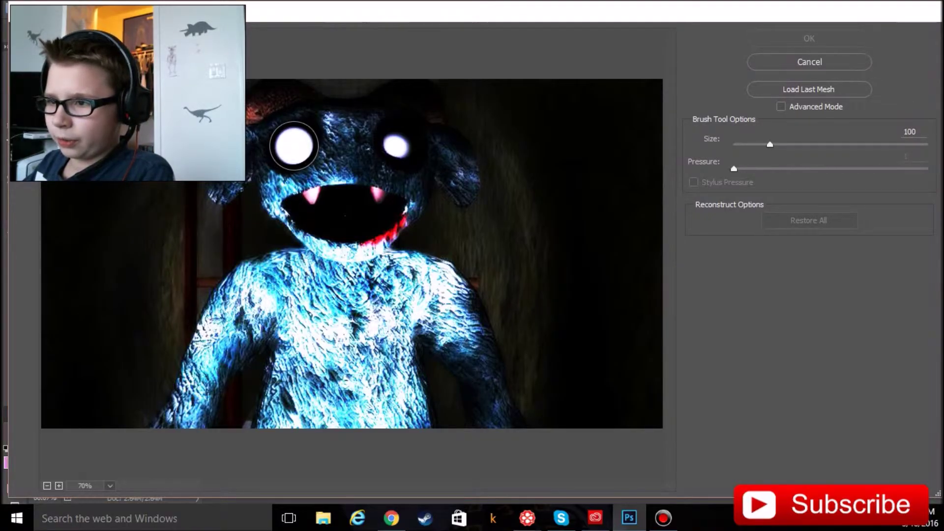
{"action": "left_click_drag", "start_coordinate": [390, 146], "coordinate": [397, 145]}
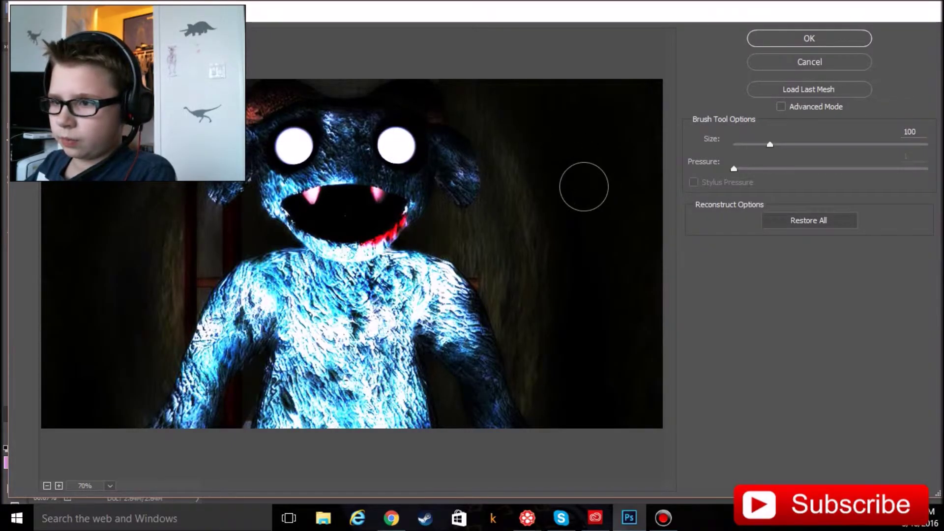
- Set pressure to 100 and smear the creature's eyes, mouth and body into horizontal streaks
{"action": "type", "text": "00"}
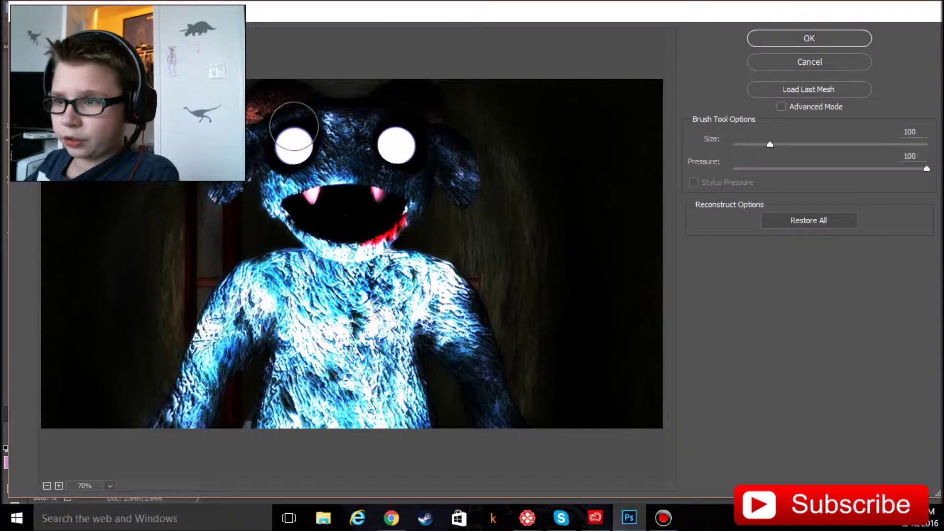
{"action": "mouse_move", "coordinate": [332, 93]}
{"action": "left_mouse_down"}
{"action": "mouse_move", "coordinate": [365, 189]}
{"action": "mouse_move", "coordinate": [354, 389]}
{"action": "left_mouse_up"}
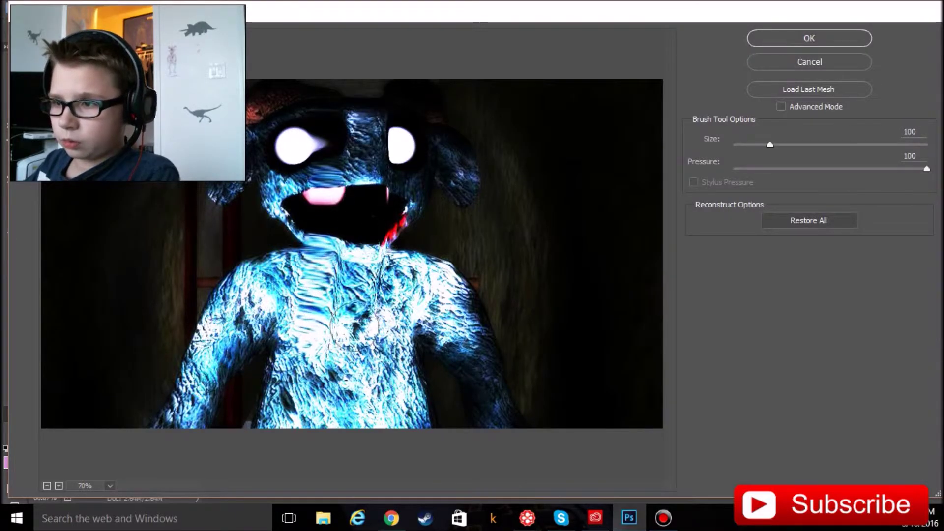
{"action": "mouse_move", "coordinate": [513, 159]}
{"action": "left_mouse_down"}
{"action": "mouse_move", "coordinate": [413, 244]}
{"action": "mouse_move", "coordinate": [438, 143]}
{"action": "mouse_move", "coordinate": [374, 244]}
{"action": "left_mouse_up"}
{"action": "left_click_drag", "start_coordinate": [202, 325], "coordinate": [626, 326]}
{"action": "mouse_move", "coordinate": [165, 268]}
{"action": "left_mouse_down"}
{"action": "mouse_move", "coordinate": [474, 295]}
{"action": "mouse_move", "coordinate": [443, 421]}
{"action": "mouse_move", "coordinate": [604, 429]}
{"action": "left_mouse_up"}
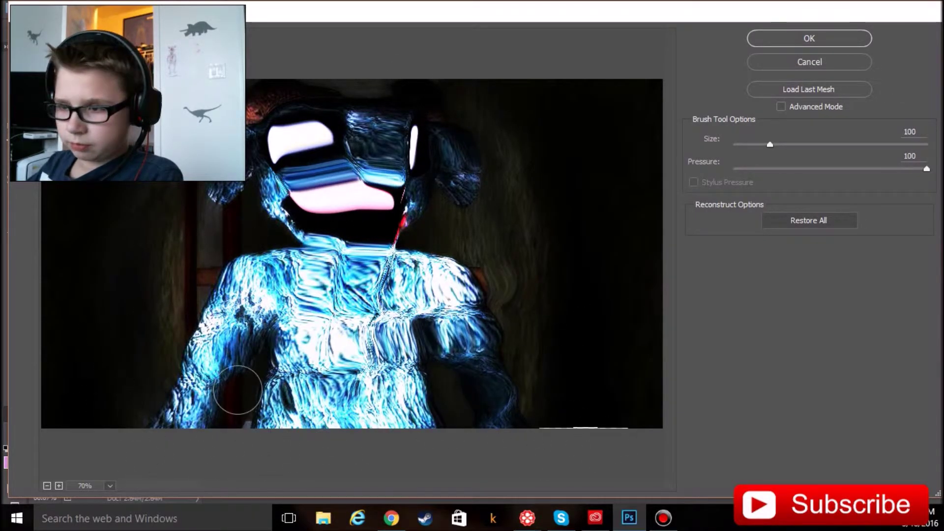
{"action": "left_click_drag", "start_coordinate": [238, 390], "coordinate": [275, 363]}
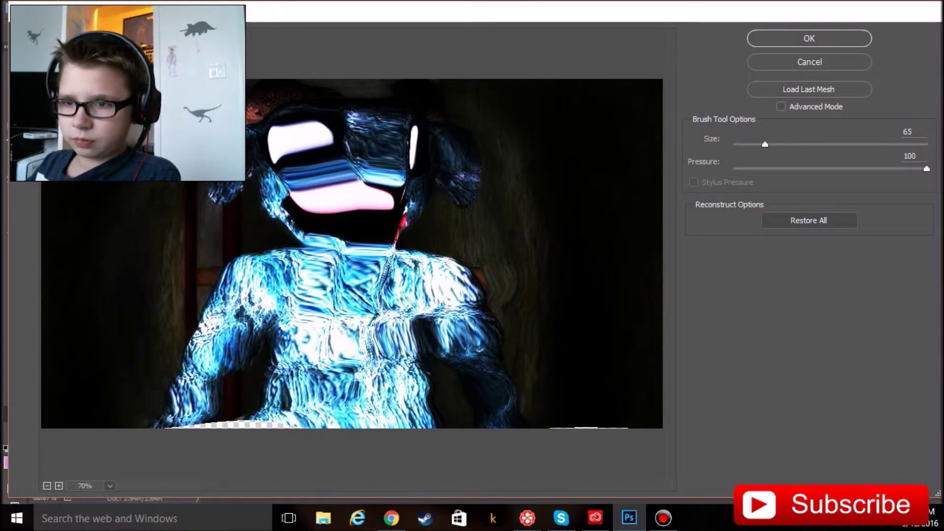
- Bloat both eyes wider, then push the face downward with a size-581 brush
{"action": "key", "text": "bracketright"}
{"action": "key", "text": "bracketright"}
{"action": "key", "text": "bracketright"}
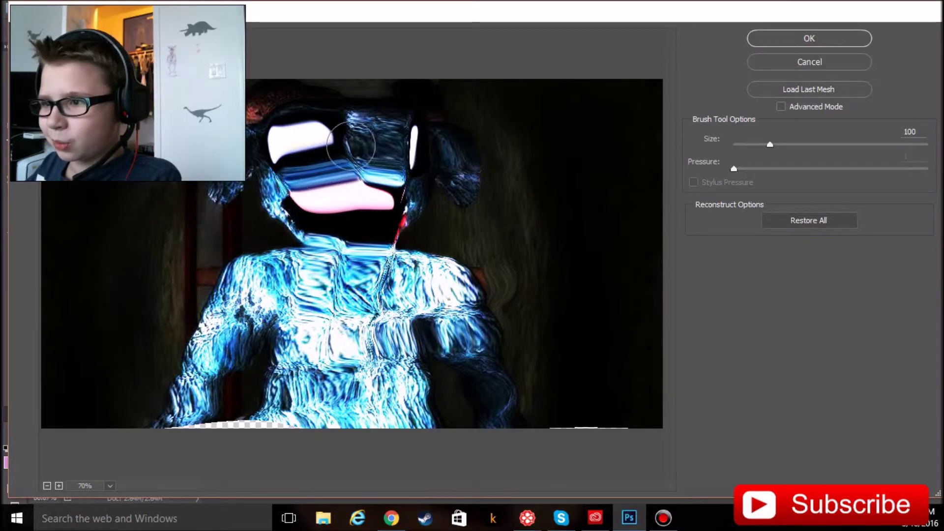
{"action": "left_click_drag", "start_coordinate": [292, 139], "coordinate": [310, 143]}
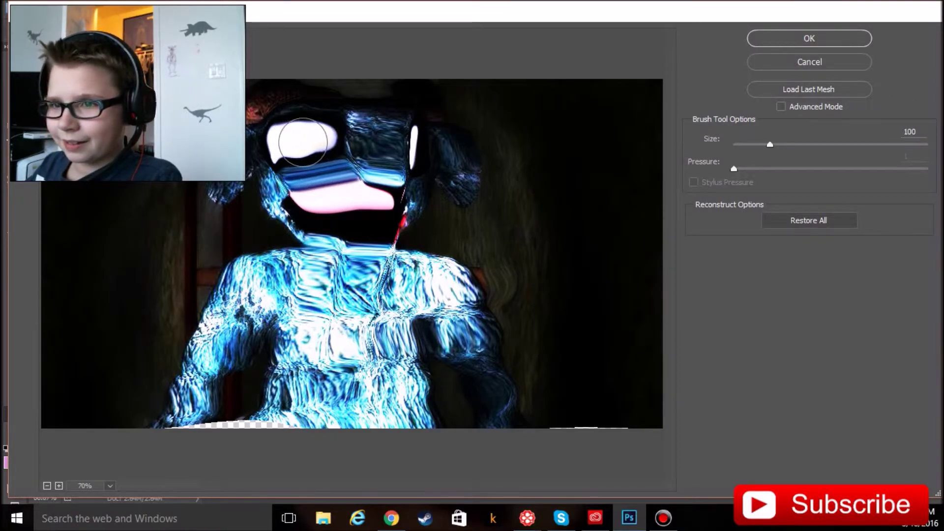
{"action": "left_click_drag", "start_coordinate": [420, 158], "coordinate": [421, 143]}
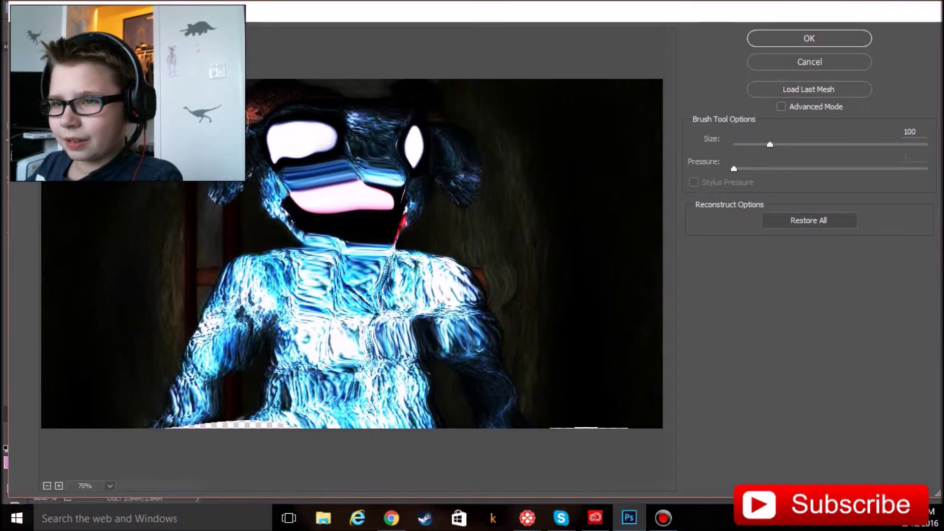
{"action": "key", "text": "bracketright"}
{"action": "key", "text": "bracketright"}
{"action": "key", "text": "bracketright"}
{"action": "key", "text": "bracketright"}
{"action": "key", "text": "bracketright"}
{"action": "key", "text": "bracketright"}
{"action": "mouse_move", "coordinate": [350, 191]}
{"action": "left_mouse_down"}
{"action": "mouse_move", "coordinate": [357, 326]}
{"action": "mouse_move", "coordinate": [370, 301]}
{"action": "left_mouse_up"}
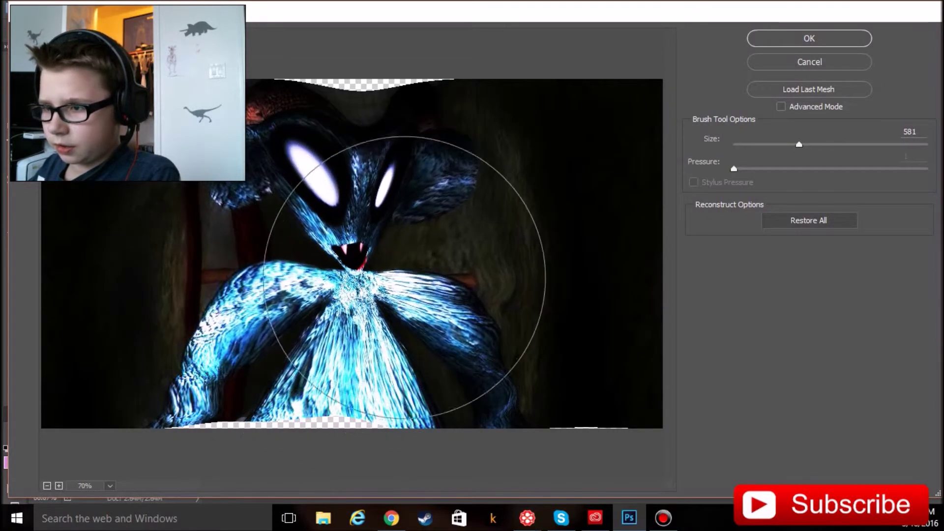
- Swirl the creature's glowing eyes and smear the fangs, nose and mouth area
{"action": "left_click_drag", "start_coordinate": [370, 302], "coordinate": [211, 314]}
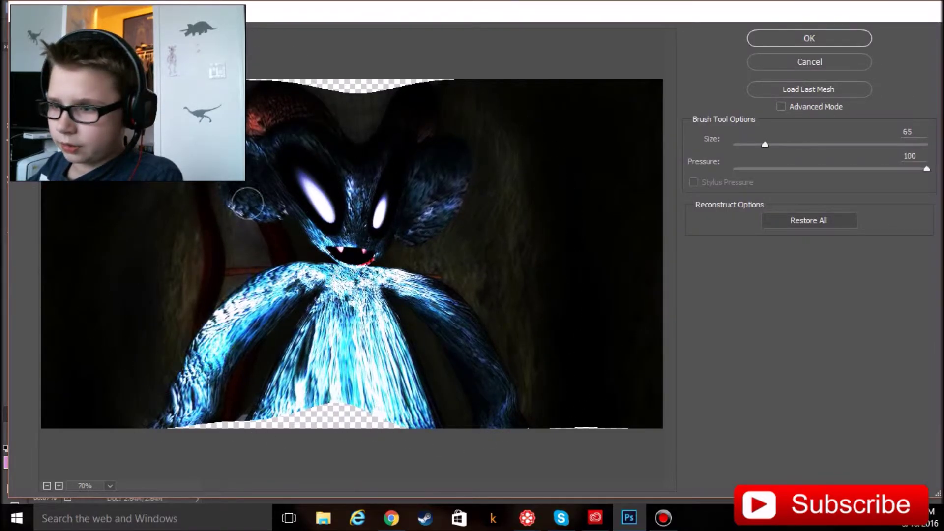
{"action": "mouse_move", "coordinate": [329, 192]}
{"action": "left_mouse_down"}
{"action": "mouse_move", "coordinate": [353, 211]}
{"action": "mouse_move", "coordinate": [391, 197]}
{"action": "left_mouse_up"}
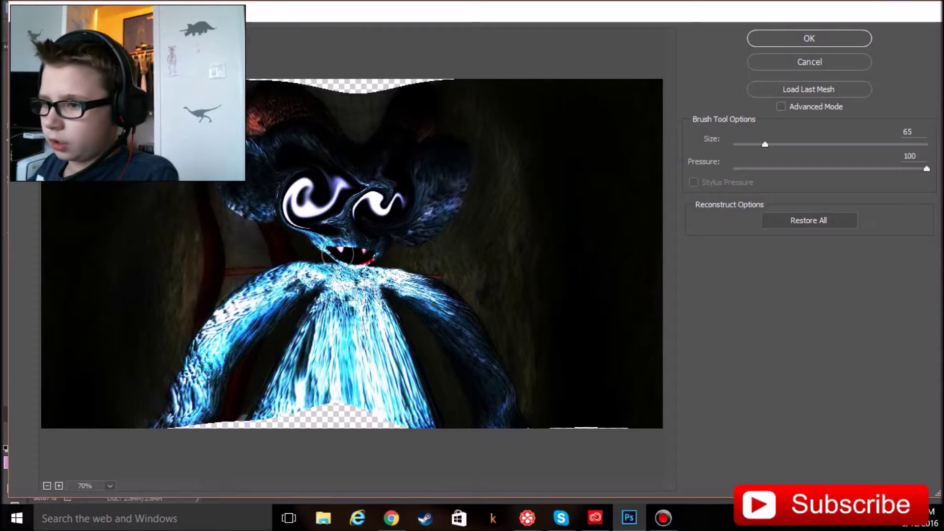
{"action": "left_click_drag", "start_coordinate": [353, 246], "coordinate": [351, 241]}
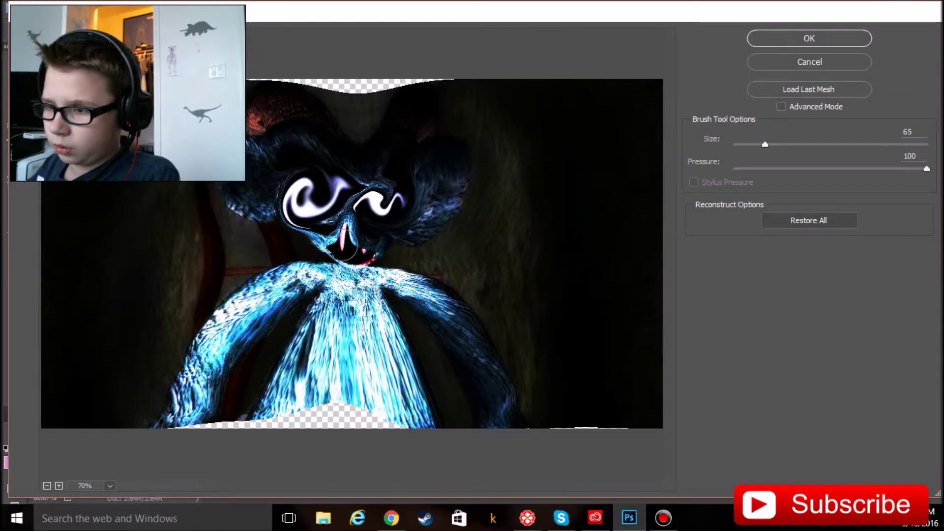
{"action": "left_click_drag", "start_coordinate": [366, 242], "coordinate": [357, 205]}
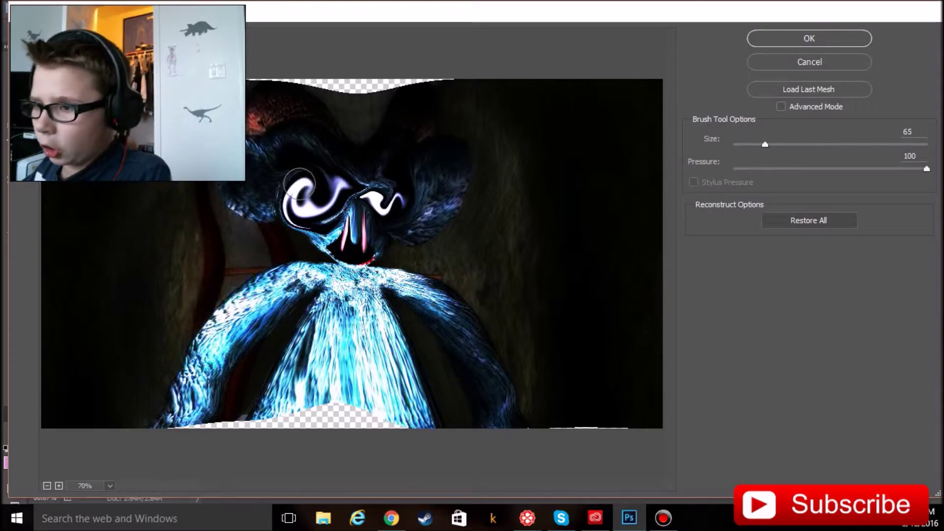
{"action": "left_click_drag", "start_coordinate": [433, 226], "coordinate": [301, 230]}
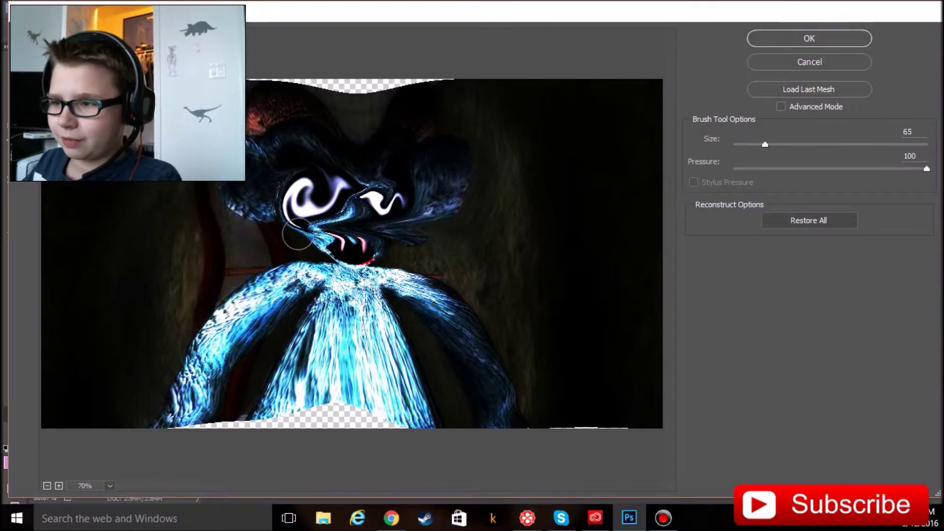
{"action": "left_click_drag", "start_coordinate": [309, 220], "coordinate": [433, 231]}
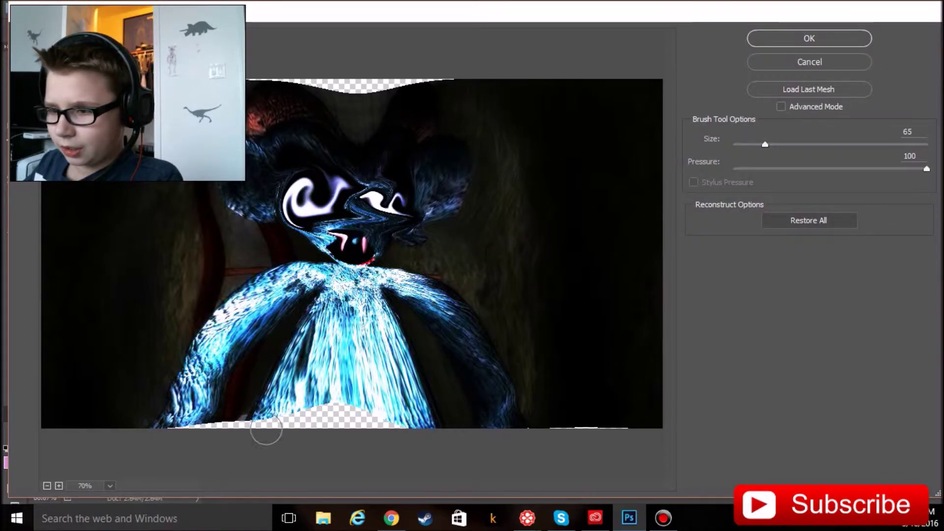
- Push blue fur down to fill the bottom gaps, warp the mouth into a round hole, and apply
{"action": "left_click_drag", "start_coordinate": [357, 368], "coordinate": [323, 451]}
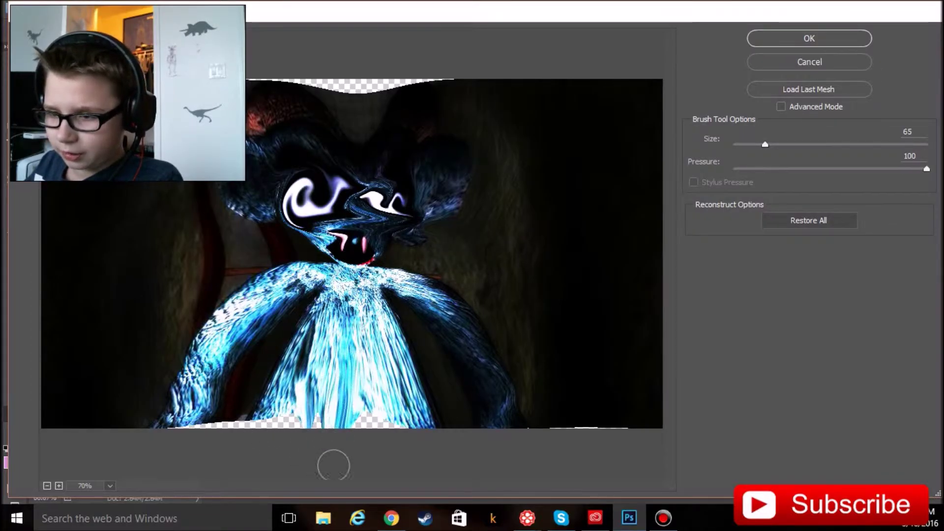
{"action": "left_click_drag", "start_coordinate": [325, 376], "coordinate": [295, 479]}
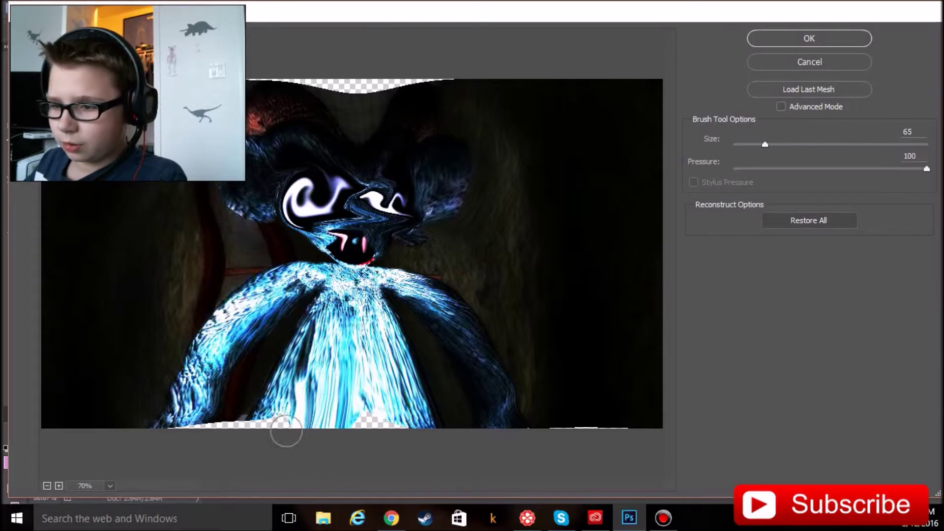
{"action": "left_click_drag", "start_coordinate": [290, 372], "coordinate": [271, 443]}
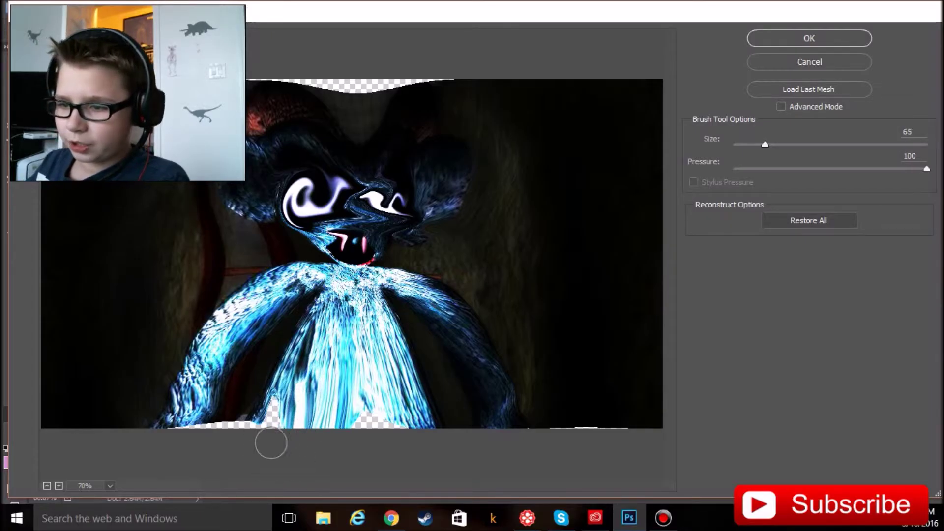
{"action": "left_click_drag", "start_coordinate": [278, 370], "coordinate": [265, 468]}
{"action": "left_click_drag", "start_coordinate": [290, 388], "coordinate": [255, 437]}
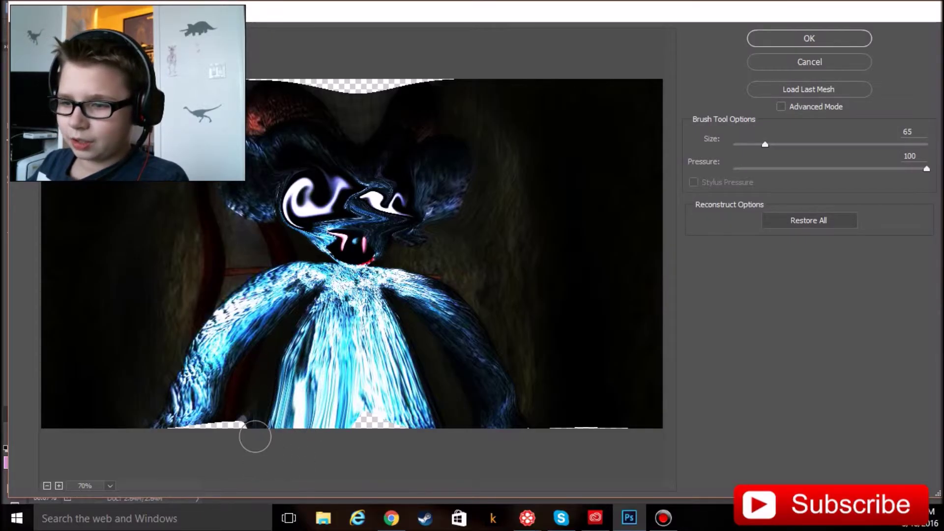
{"action": "left_click_drag", "start_coordinate": [221, 419], "coordinate": [210, 423]}
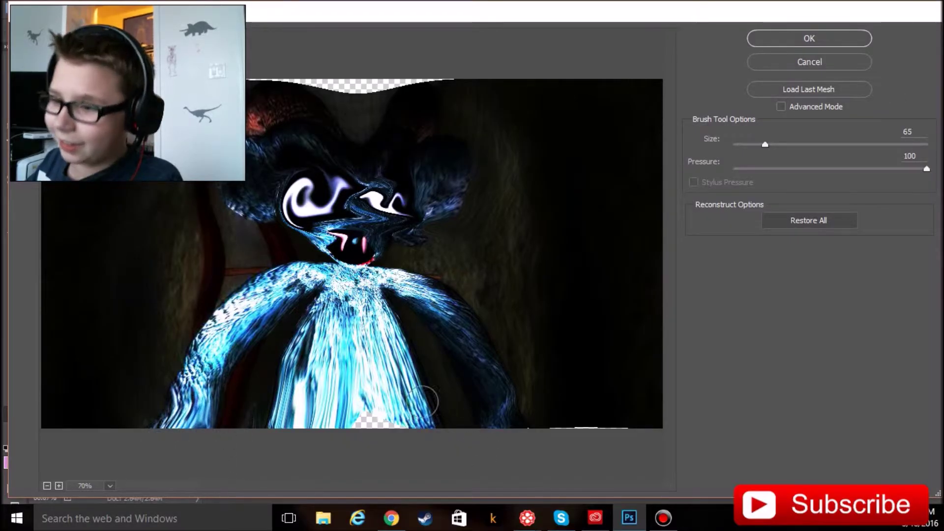
{"action": "mouse_move", "coordinate": [375, 399]}
{"action": "left_mouse_down"}
{"action": "mouse_move", "coordinate": [392, 438]}
{"action": "mouse_move", "coordinate": [380, 472]}
{"action": "left_mouse_up"}
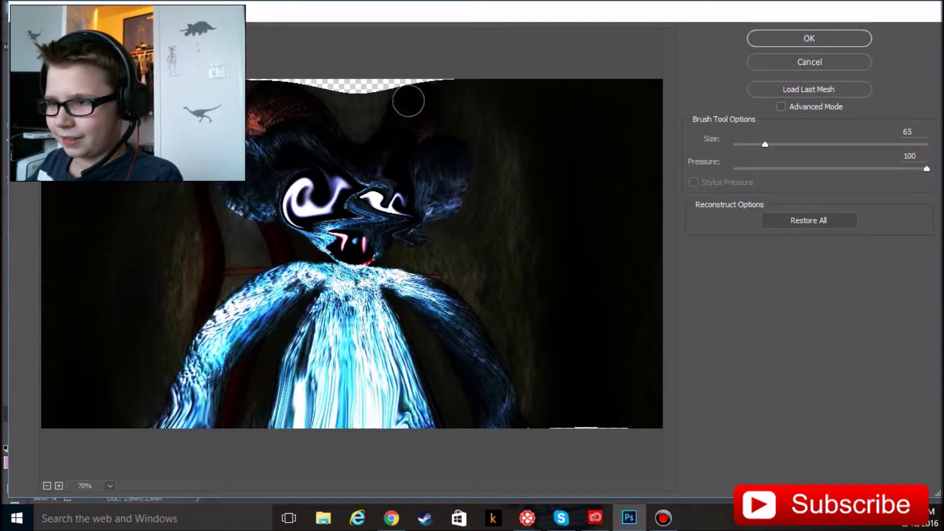
{"action": "left_click_drag", "start_coordinate": [500, 343], "coordinate": [556, 416]}
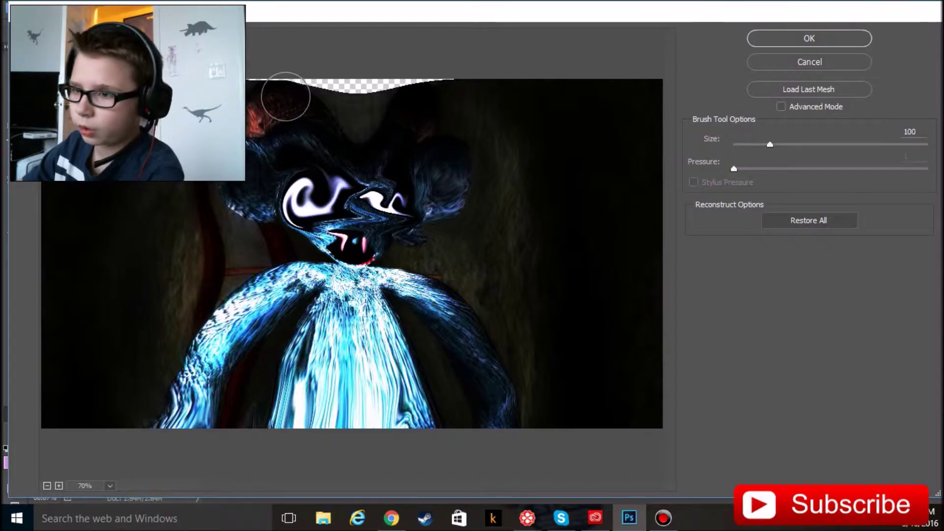
{"action": "left_click_drag", "start_coordinate": [336, 249], "coordinate": [352, 235]}
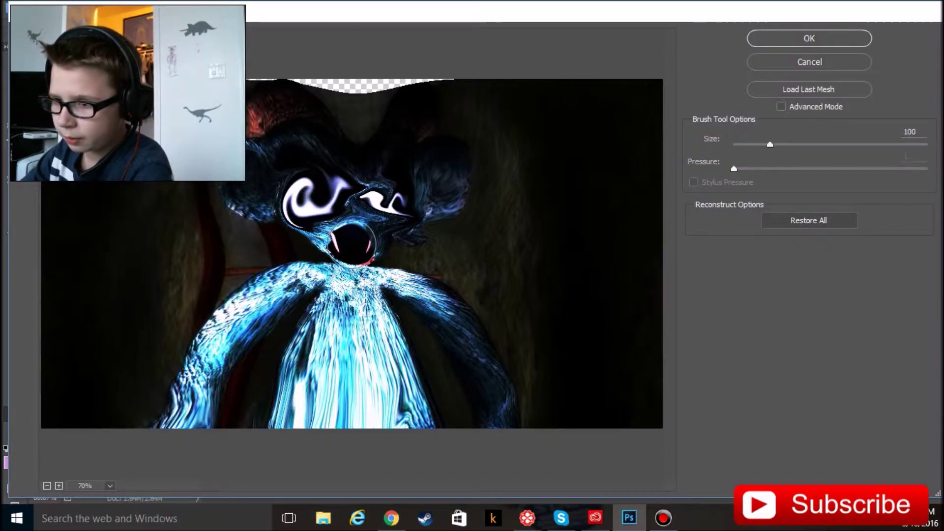
{"action": "left_click", "coordinate": [809, 38]}
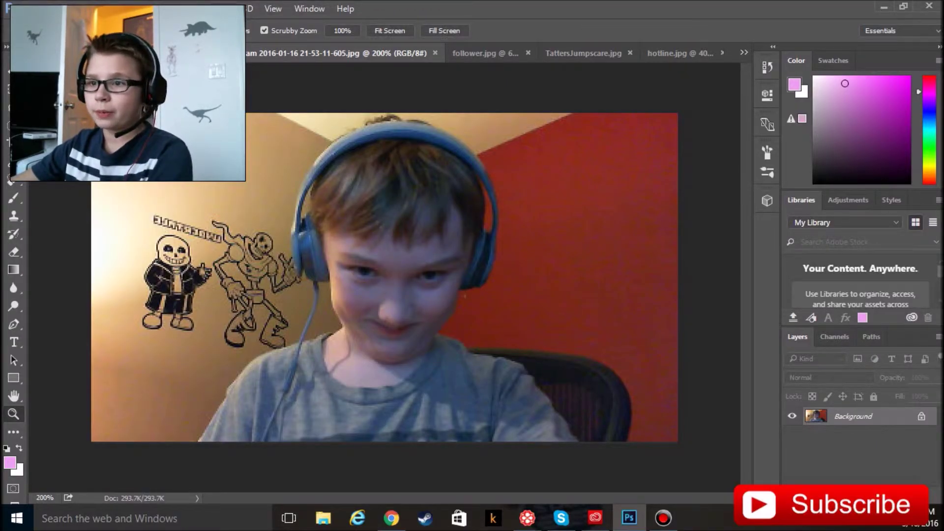
- Open Liquify on the webcam photo of the boy in headphones
{"action": "left_click", "coordinate": [229, 9]}
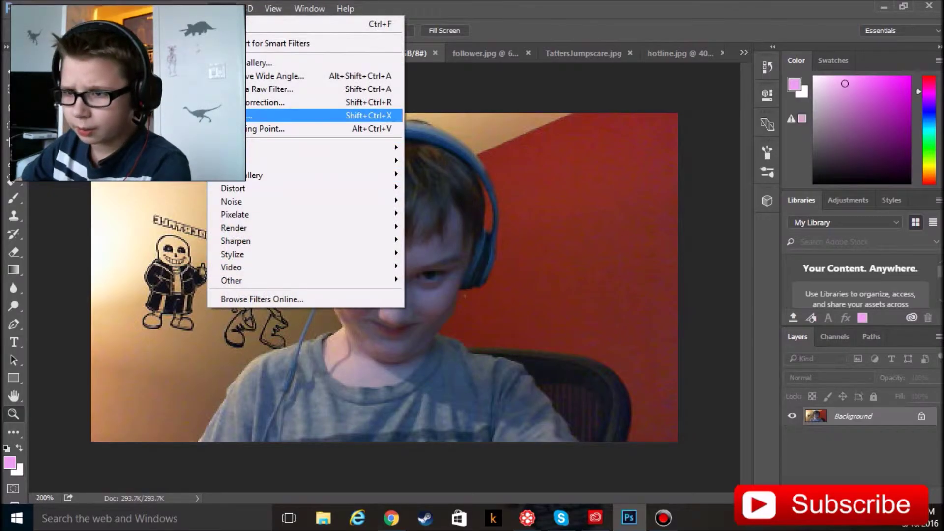
{"action": "left_click", "coordinate": [231, 115]}
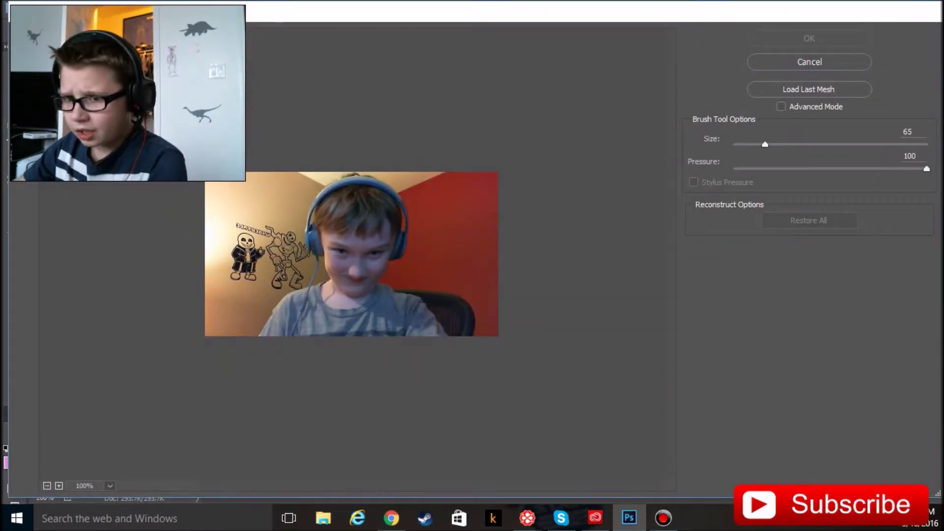
- Zoom the Liquify preview to 200% and make a small warp stroke near the face
{"action": "key", "text": "ctrl+plus"}
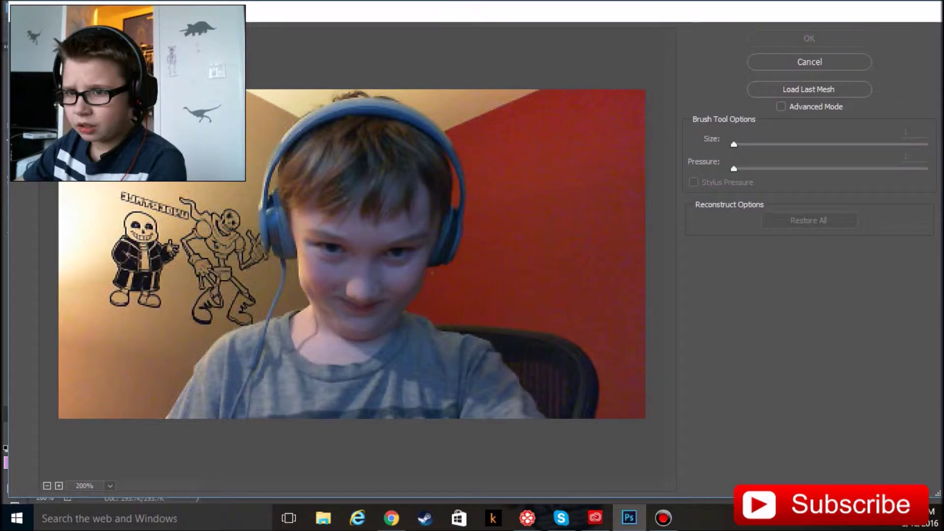
{"action": "key", "text": "bracketleft"}
{"action": "key", "text": "bracketleft"}
{"action": "key", "text": "bracketleft"}
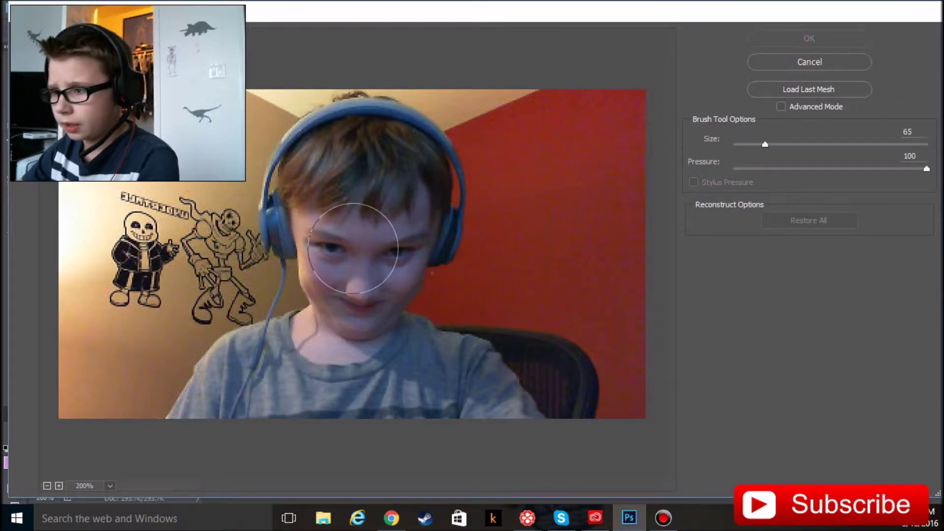
{"action": "key", "text": "bracketleft"}
{"action": "left_click_drag", "start_coordinate": [425, 203], "coordinate": [414, 255]}
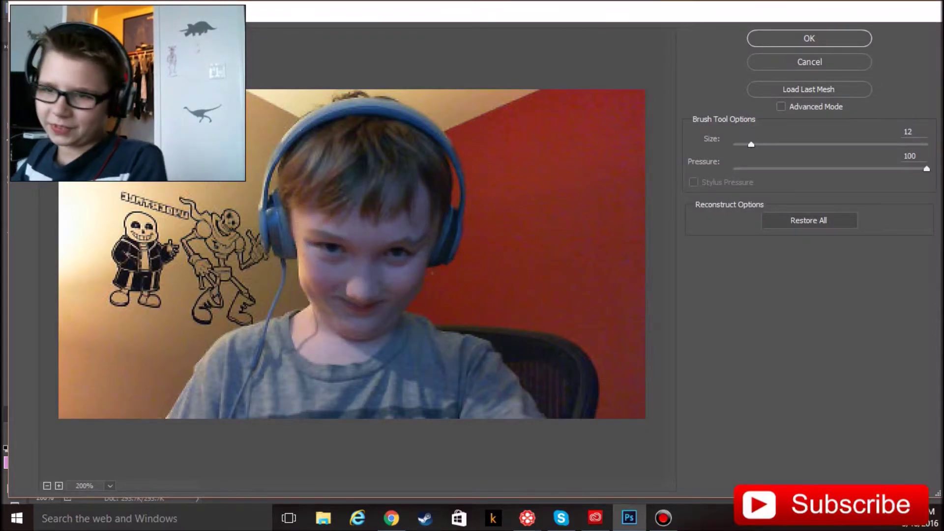
- Smear the chin with a face-sized brush, then warp the hair wider with a smaller one
{"action": "key", "text": "bracketright"}
{"action": "key", "text": "bracketright"}
{"action": "key", "text": "bracketright"}
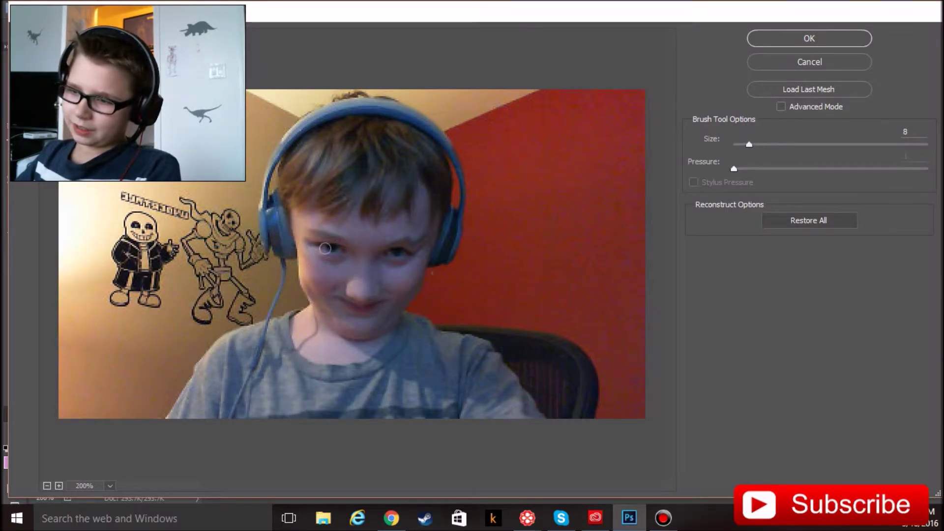
{"action": "key", "text": "bracketright"}
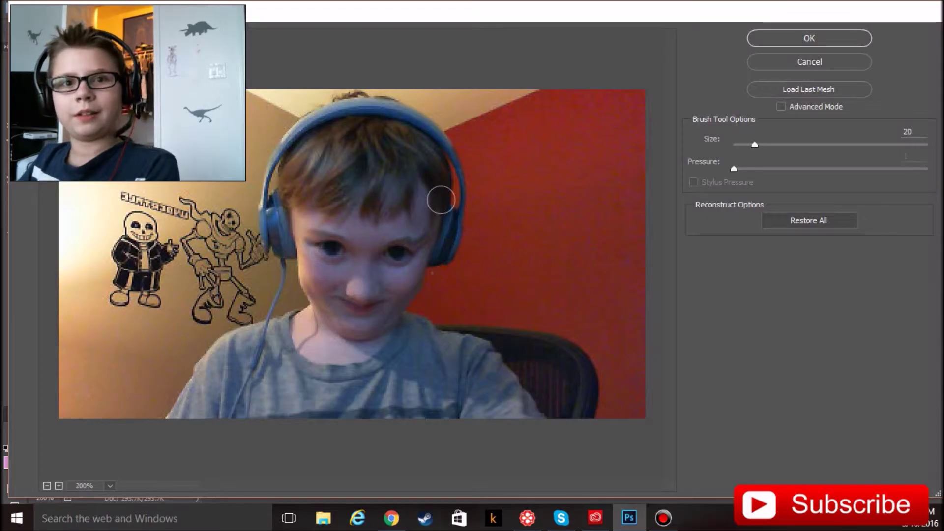
{"action": "key", "text": "bracketright"}
{"action": "key", "text": "bracketright"}
{"action": "key", "text": "bracketright"}
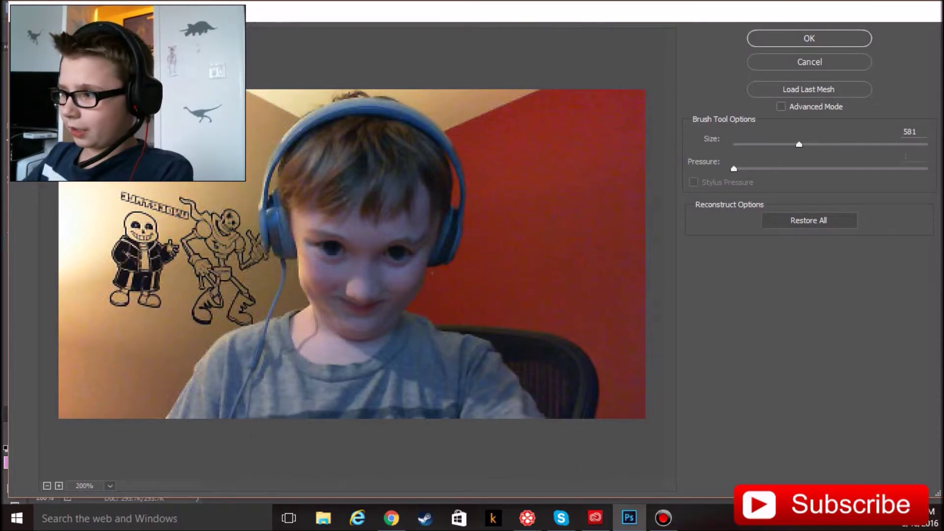
{"action": "key", "text": "bracketright"}
{"action": "key", "text": "bracketright"}
{"action": "left_click_drag", "start_coordinate": [371, 243], "coordinate": [365, 251]}
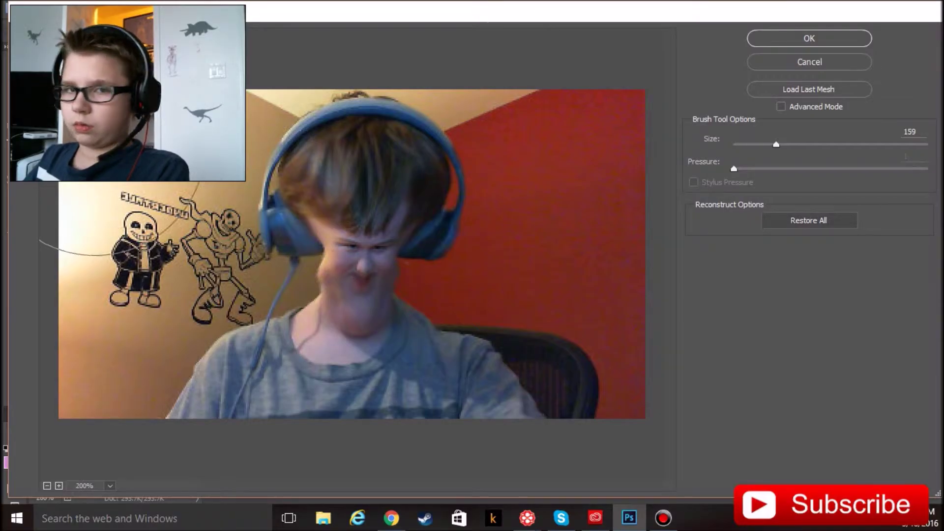
{"action": "key", "text": "bracketleft"}
{"action": "key", "text": "bracketleft"}
{"action": "key", "text": "bracketleft"}
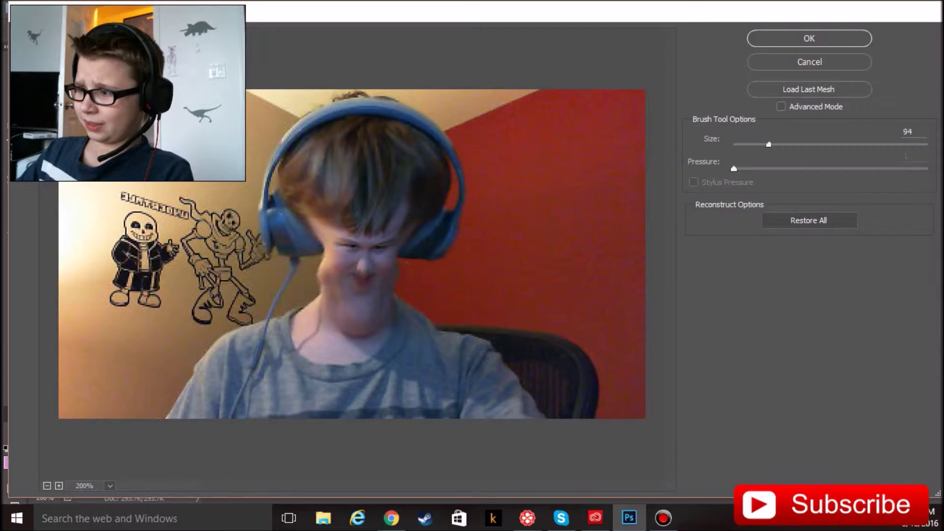
{"action": "mouse_move", "coordinate": [390, 157]}
{"action": "left_mouse_down"}
{"action": "mouse_move", "coordinate": [370, 150]}
{"action": "mouse_move", "coordinate": [431, 159]}
{"action": "left_mouse_up"}
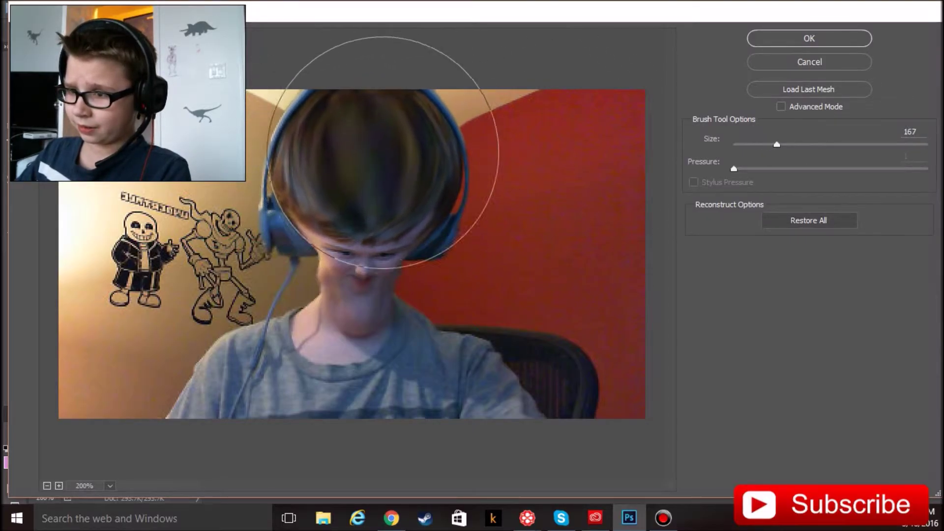
- Widen the boy's hair into a dome and push it down over his eyes
{"action": "left_click_drag", "start_coordinate": [430, 159], "coordinate": [371, 126]}
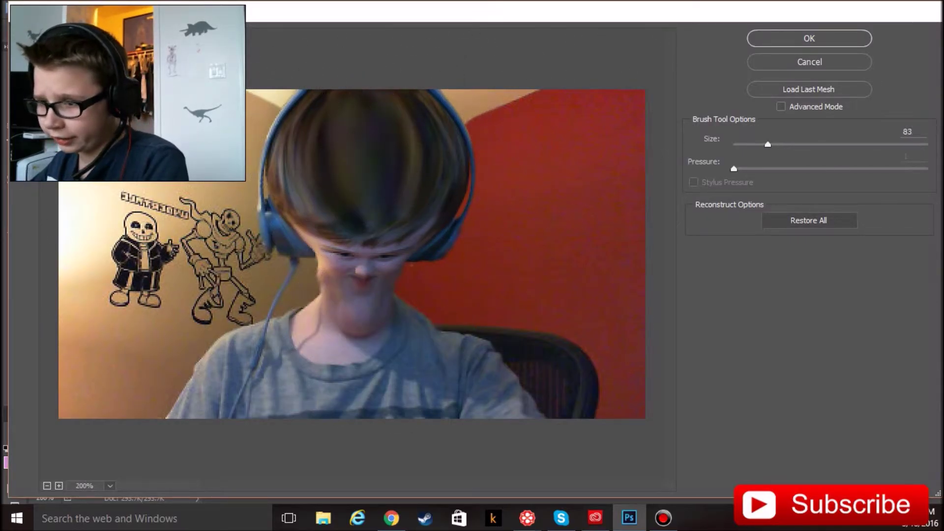
{"action": "left_click_drag", "start_coordinate": [337, 327], "coordinate": [358, 284]}
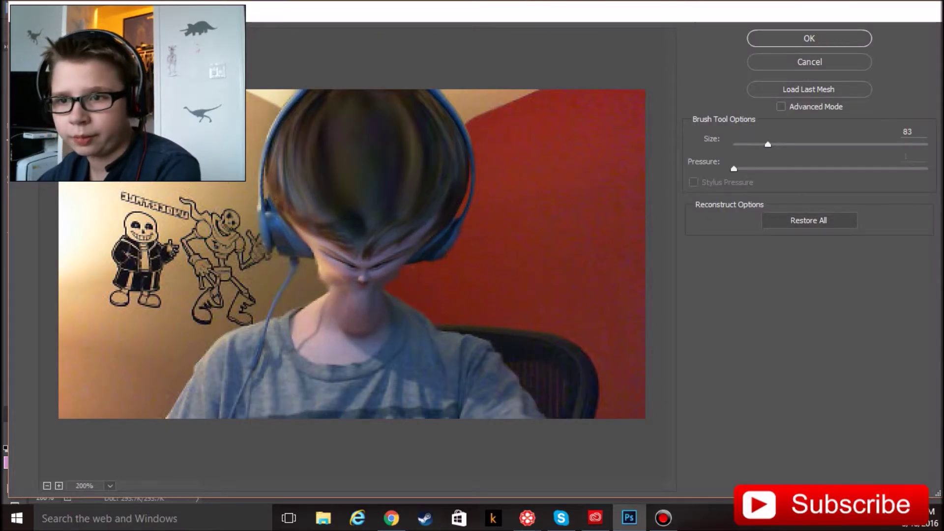
{"action": "key", "text": "bracketright"}
{"action": "key", "text": "bracketright"}
{"action": "key", "text": "bracketright"}
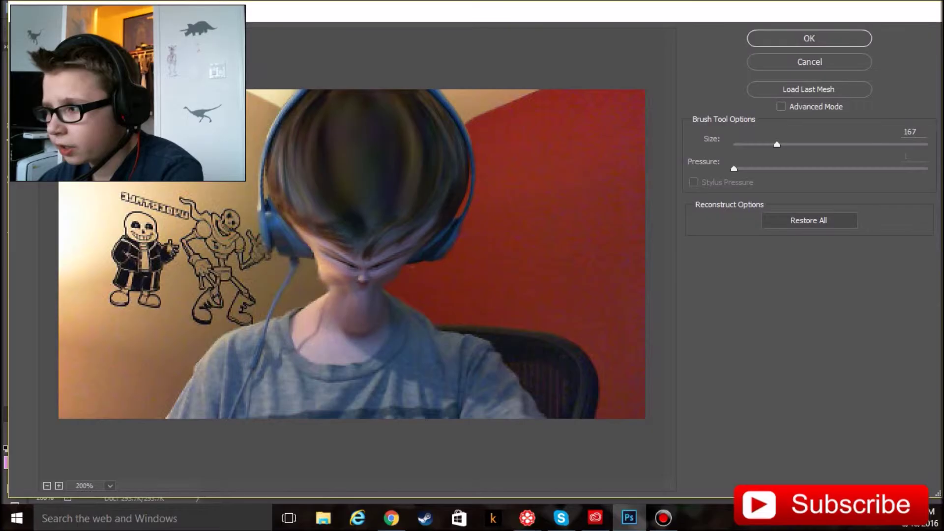
{"action": "mouse_move", "coordinate": [319, 300]}
{"action": "left_mouse_down"}
{"action": "mouse_move", "coordinate": [369, 263]}
{"action": "mouse_move", "coordinate": [339, 256]}
{"action": "mouse_move", "coordinate": [362, 249]}
{"action": "mouse_move", "coordinate": [386, 263]}
{"action": "mouse_move", "coordinate": [369, 290]}
{"action": "mouse_move", "coordinate": [375, 308]}
{"action": "mouse_move", "coordinate": [361, 316]}
{"action": "mouse_move", "coordinate": [349, 266]}
{"action": "mouse_move", "coordinate": [362, 247]}
{"action": "mouse_move", "coordinate": [433, 271]}
{"action": "left_mouse_up"}
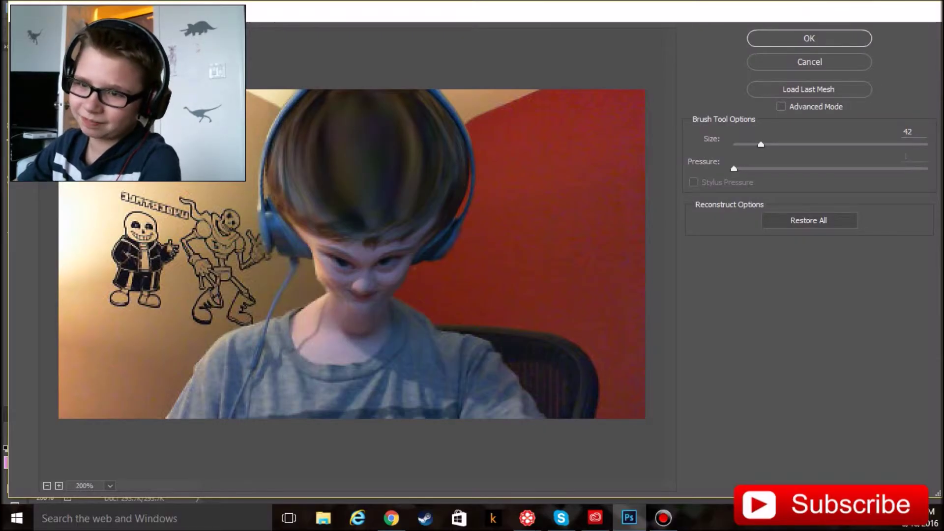
- Warp the shoulder, shirt and neck into a long stretched shape, then apply Liquify
{"action": "key", "text": "w"}
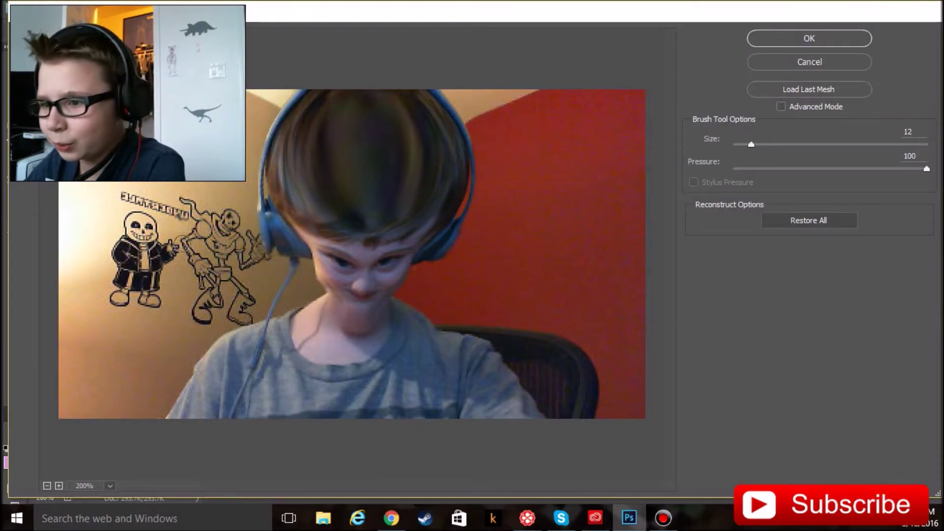
{"action": "left_click_drag", "start_coordinate": [231, 393], "coordinate": [202, 359]}
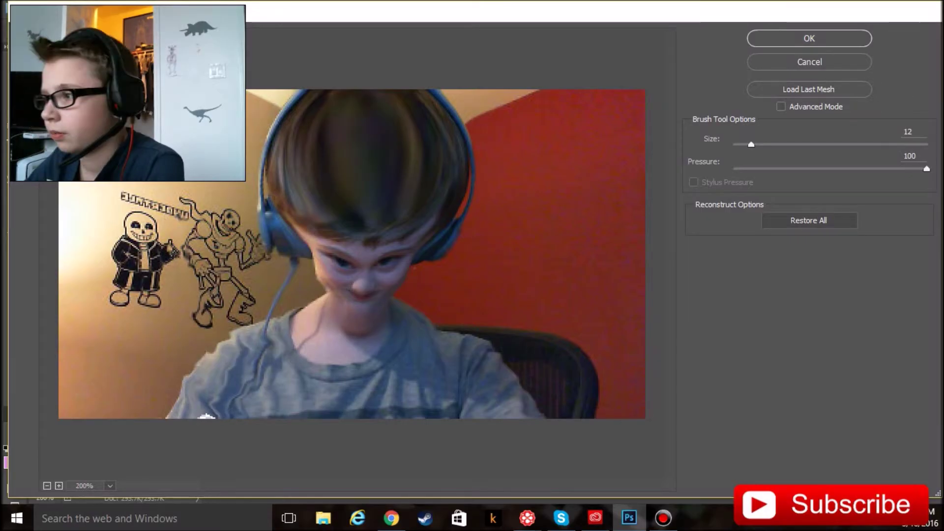
{"action": "left_click_drag", "start_coordinate": [575, 280], "coordinate": [474, 316]}
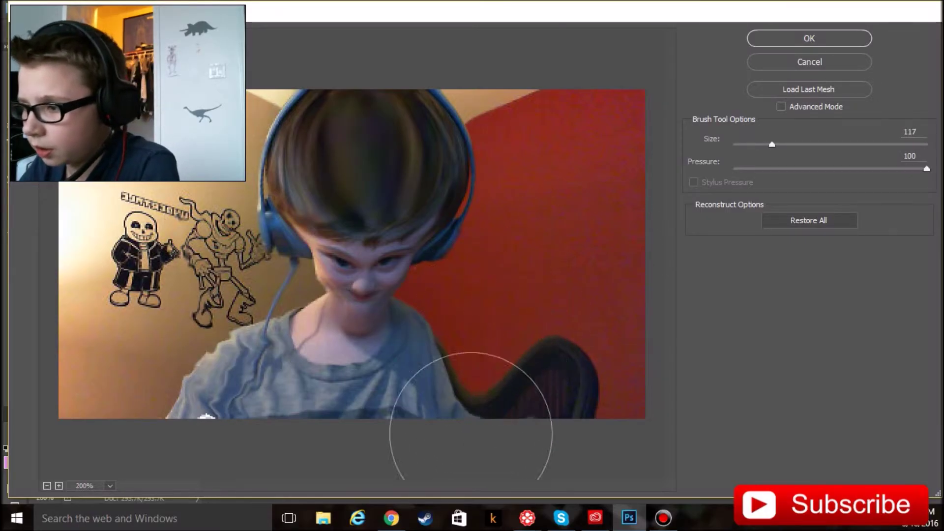
{"action": "mouse_move", "coordinate": [222, 337]}
{"action": "left_mouse_down"}
{"action": "mouse_move", "coordinate": [253, 347]}
{"action": "mouse_move", "coordinate": [215, 375]}
{"action": "mouse_move", "coordinate": [251, 353]}
{"action": "mouse_move", "coordinate": [383, 396]}
{"action": "mouse_move", "coordinate": [449, 338]}
{"action": "mouse_move", "coordinate": [433, 362]}
{"action": "left_mouse_up"}
{"action": "mouse_move", "coordinate": [453, 449]}
{"action": "left_mouse_down"}
{"action": "mouse_move", "coordinate": [429, 344]}
{"action": "mouse_move", "coordinate": [334, 400]}
{"action": "mouse_move", "coordinate": [369, 444]}
{"action": "mouse_move", "coordinate": [379, 514]}
{"action": "mouse_move", "coordinate": [461, 355]}
{"action": "mouse_move", "coordinate": [477, 370]}
{"action": "mouse_move", "coordinate": [554, 365]}
{"action": "mouse_move", "coordinate": [438, 365]}
{"action": "mouse_move", "coordinate": [483, 379]}
{"action": "mouse_move", "coordinate": [477, 371]}
{"action": "mouse_move", "coordinate": [468, 386]}
{"action": "mouse_move", "coordinate": [408, 400]}
{"action": "mouse_move", "coordinate": [401, 377]}
{"action": "mouse_move", "coordinate": [330, 453]}
{"action": "mouse_move", "coordinate": [341, 411]}
{"action": "mouse_move", "coordinate": [416, 453]}
{"action": "mouse_move", "coordinate": [352, 384]}
{"action": "left_mouse_up"}
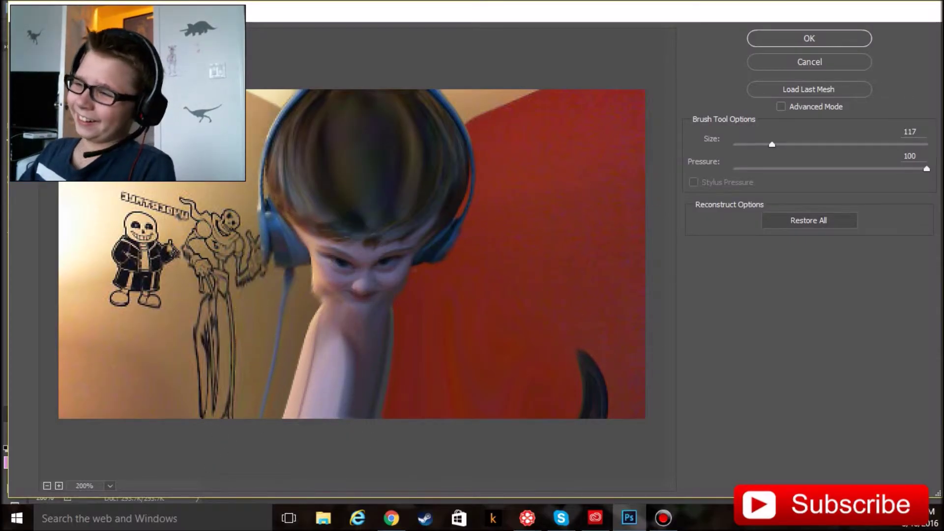
{"action": "left_click", "coordinate": [816, 39]}
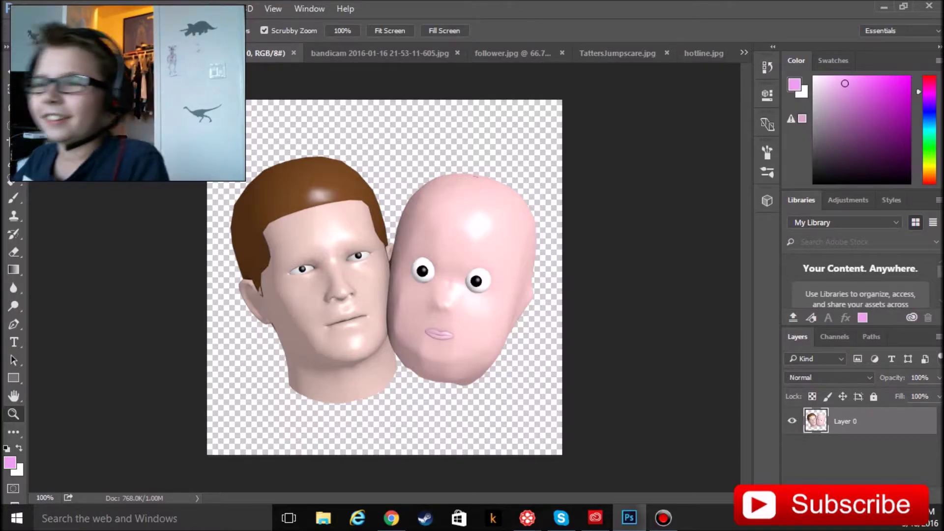
- Open Liquify on the two-heads render
{"action": "left_click", "coordinate": [229, 9]}
{"action": "left_click", "coordinate": [295, 115]}
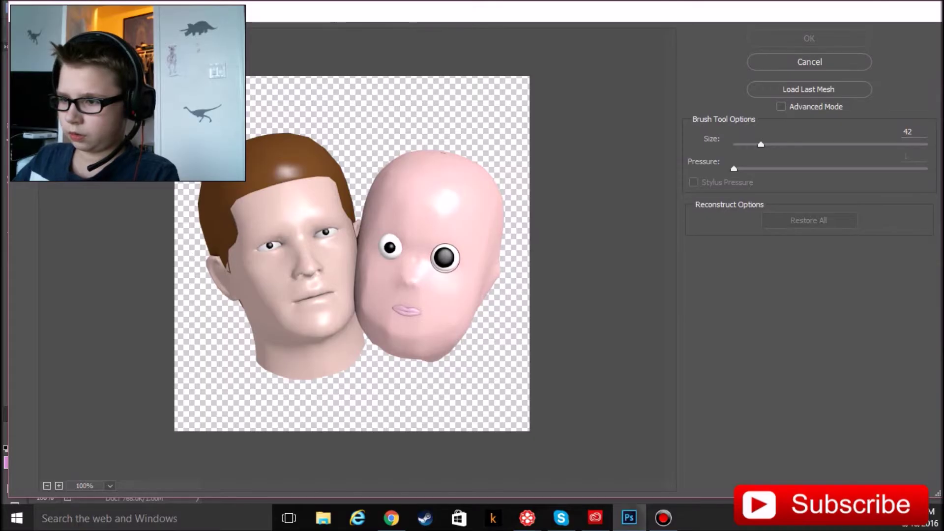
- Bloat the pink head's right eye and flatten its bulbous nose
{"action": "left_click", "coordinate": [445, 257]}
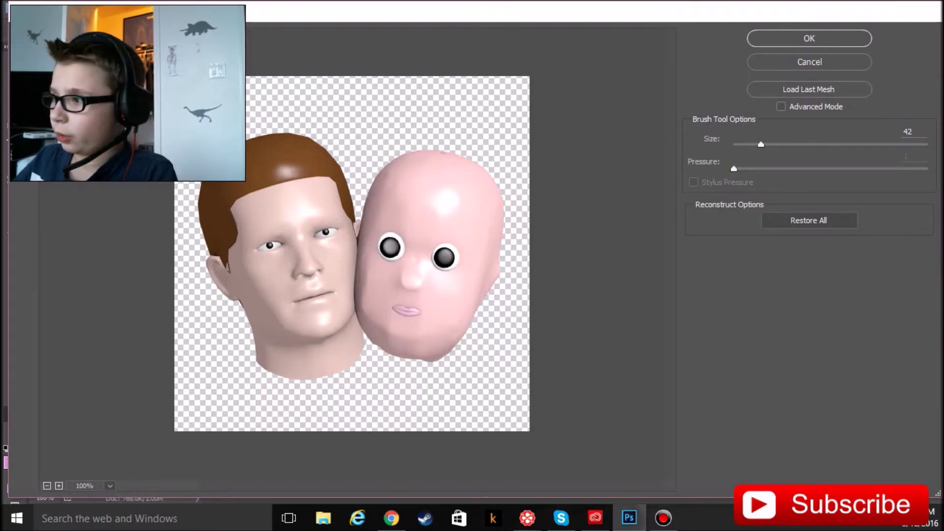
{"action": "key", "text": "bracketright"}
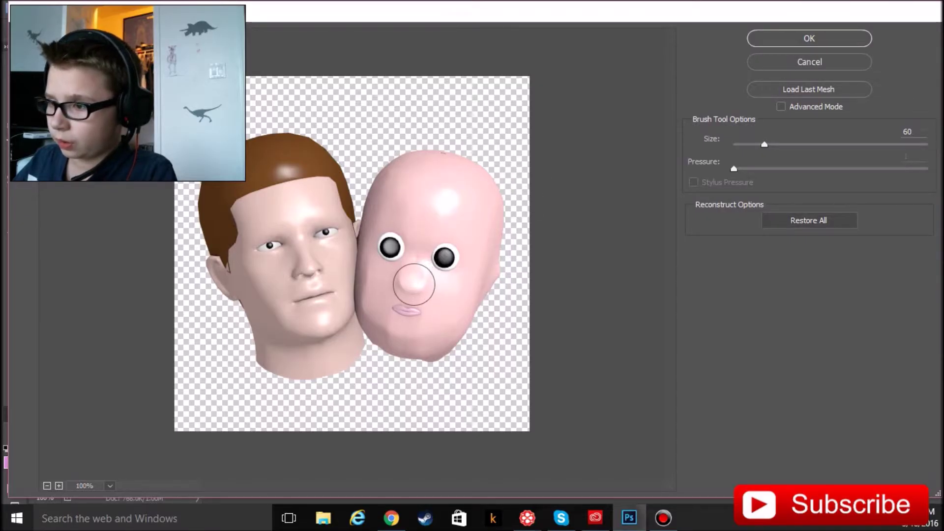
{"action": "left_click_drag", "start_coordinate": [413, 284], "coordinate": [445, 303]}
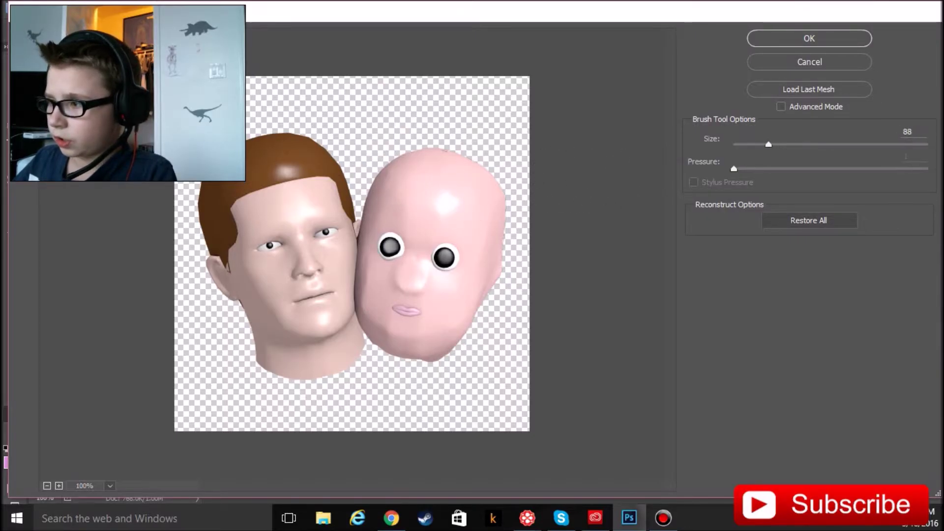
- With a smaller brush, push the pink head's top into a lumpy, lopsided dome
{"action": "key", "text": "bracketleft"}
{"action": "key", "text": "bracketleft"}
{"action": "key", "text": "bracketleft"}
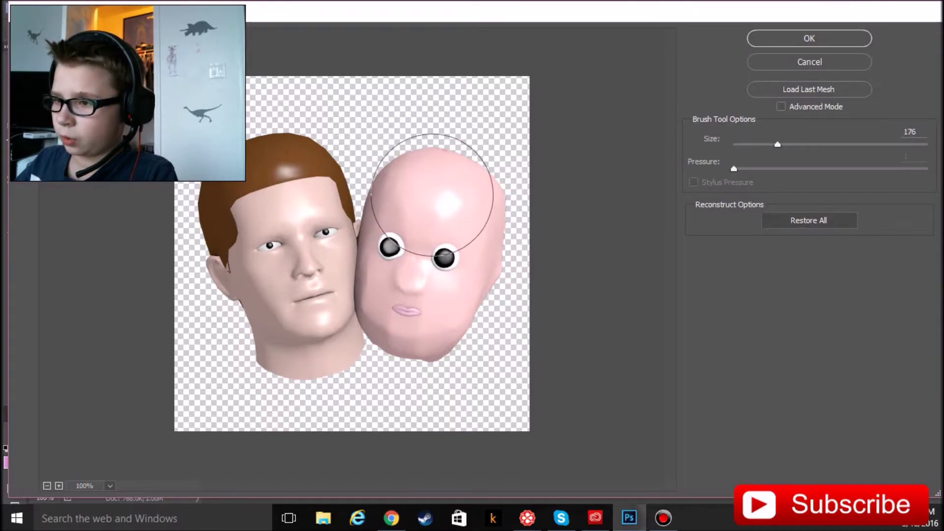
{"action": "left_click_drag", "start_coordinate": [433, 195], "coordinate": [395, 166]}
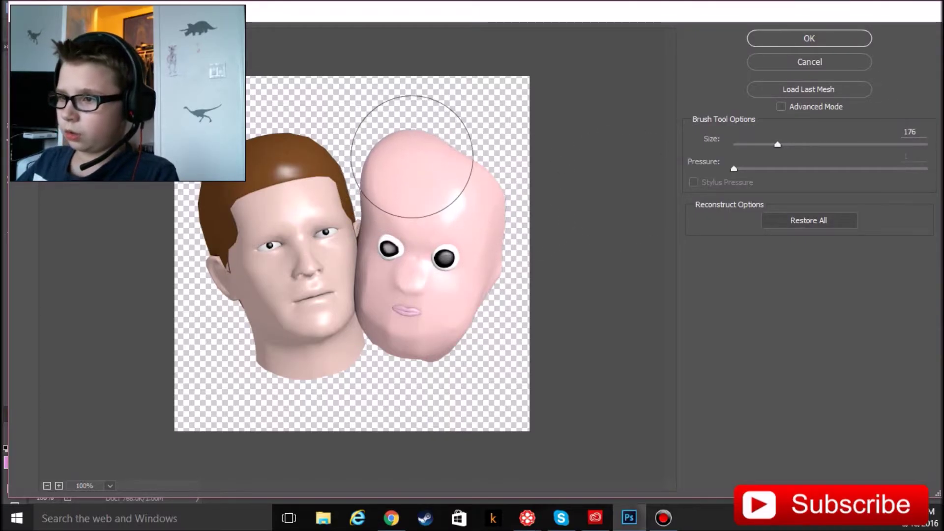
{"action": "mouse_move", "coordinate": [395, 165]}
{"action": "left_mouse_down"}
{"action": "mouse_move", "coordinate": [400, 173]}
{"action": "mouse_move", "coordinate": [453, 127]}
{"action": "mouse_move", "coordinate": [445, 152]}
{"action": "mouse_move", "coordinate": [466, 160]}
{"action": "mouse_move", "coordinate": [474, 131]}
{"action": "mouse_move", "coordinate": [499, 201]}
{"action": "mouse_move", "coordinate": [495, 189]}
{"action": "mouse_move", "coordinate": [523, 232]}
{"action": "mouse_move", "coordinate": [479, 137]}
{"action": "mouse_move", "coordinate": [447, 126]}
{"action": "mouse_move", "coordinate": [447, 137]}
{"action": "mouse_move", "coordinate": [465, 124]}
{"action": "mouse_move", "coordinate": [404, 123]}
{"action": "mouse_move", "coordinate": [446, 131]}
{"action": "left_mouse_up"}
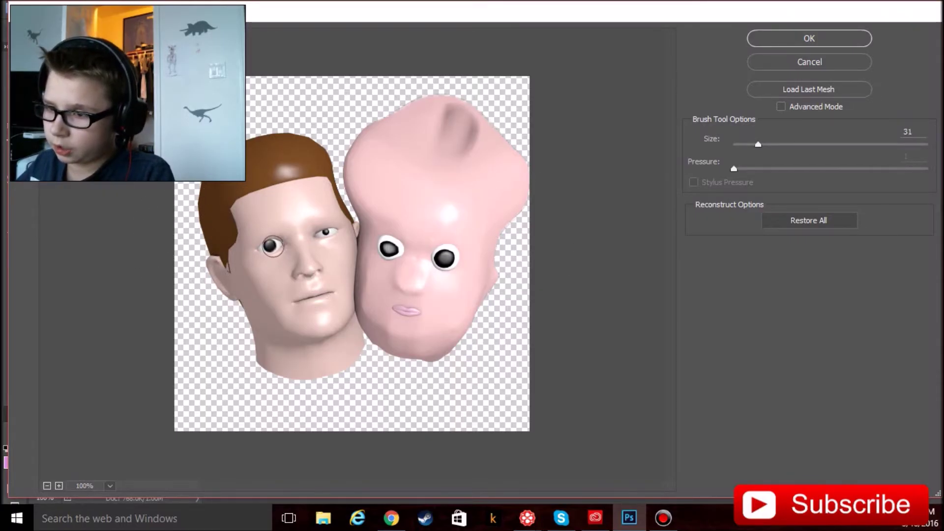
- Bulge the man's eye and drag his chin into a U-shaped dent
{"action": "left_click_drag", "start_coordinate": [328, 232], "coordinate": [327, 234]}
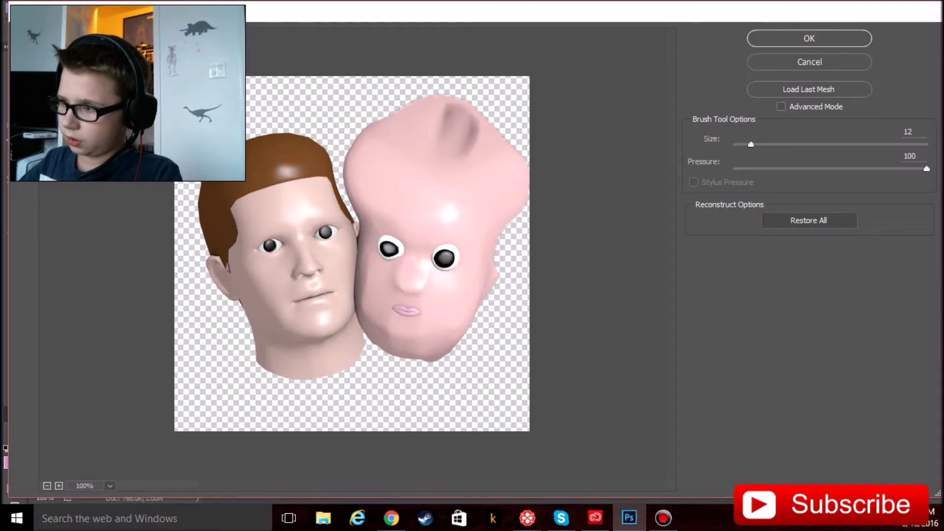
{"action": "mouse_move", "coordinate": [294, 311]}
{"action": "left_mouse_down"}
{"action": "mouse_move", "coordinate": [295, 320]}
{"action": "mouse_move", "coordinate": [296, 306]}
{"action": "left_mouse_up"}
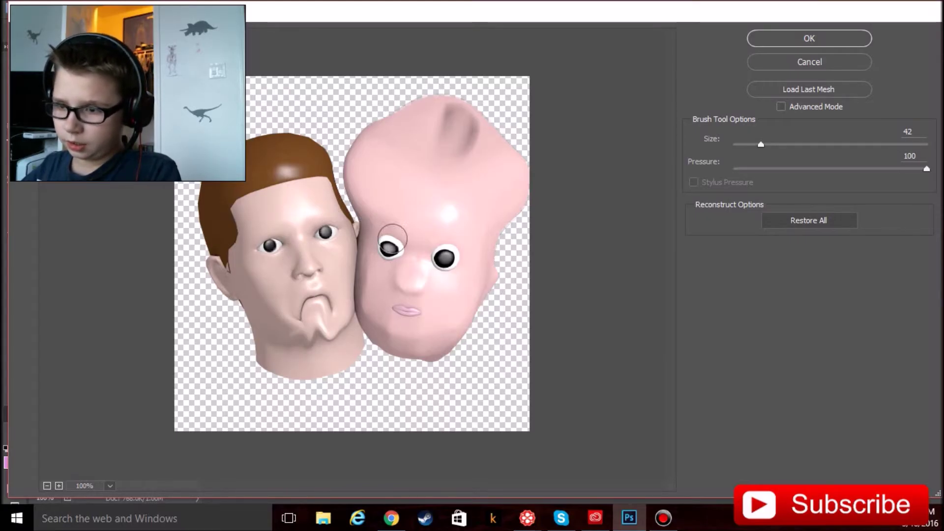
{"action": "left_click_drag", "start_coordinate": [318, 318], "coordinate": [317, 302]}
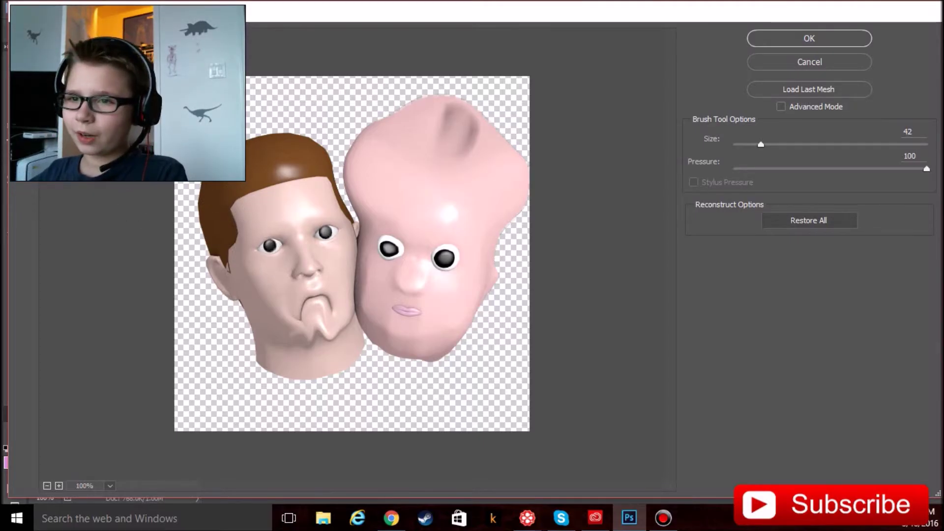
- Warp the man's hairline with a much larger brush and commit Liquify
{"action": "key", "text": "bracketright"}
{"action": "key", "text": "bracketright"}
{"action": "key", "text": "bracketright"}
{"action": "mouse_move", "coordinate": [226, 204]}
{"action": "left_mouse_down"}
{"action": "mouse_move", "coordinate": [248, 169]}
{"action": "mouse_move", "coordinate": [258, 196]}
{"action": "mouse_move", "coordinate": [224, 202]}
{"action": "mouse_move", "coordinate": [295, 185]}
{"action": "mouse_move", "coordinate": [242, 221]}
{"action": "mouse_move", "coordinate": [306, 190]}
{"action": "mouse_move", "coordinate": [317, 200]}
{"action": "mouse_move", "coordinate": [266, 199]}
{"action": "left_mouse_up"}
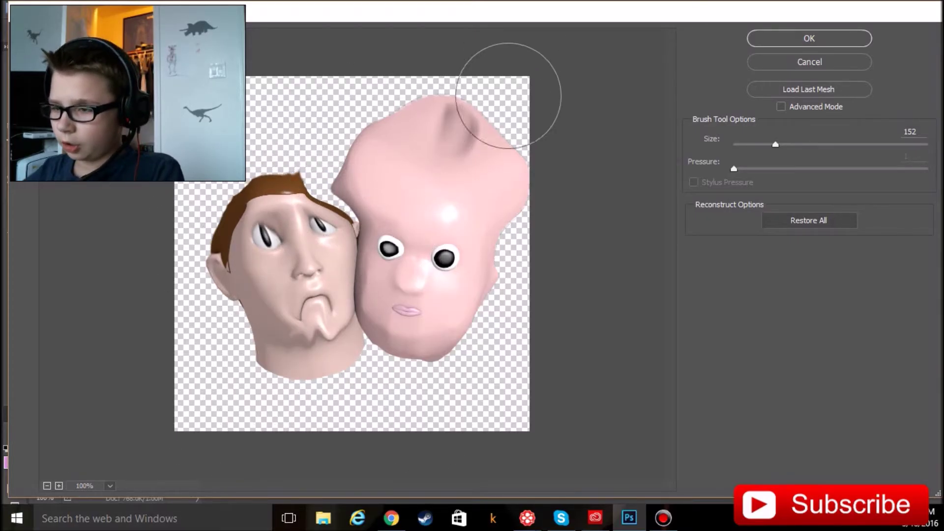
{"action": "key", "text": "Return"}
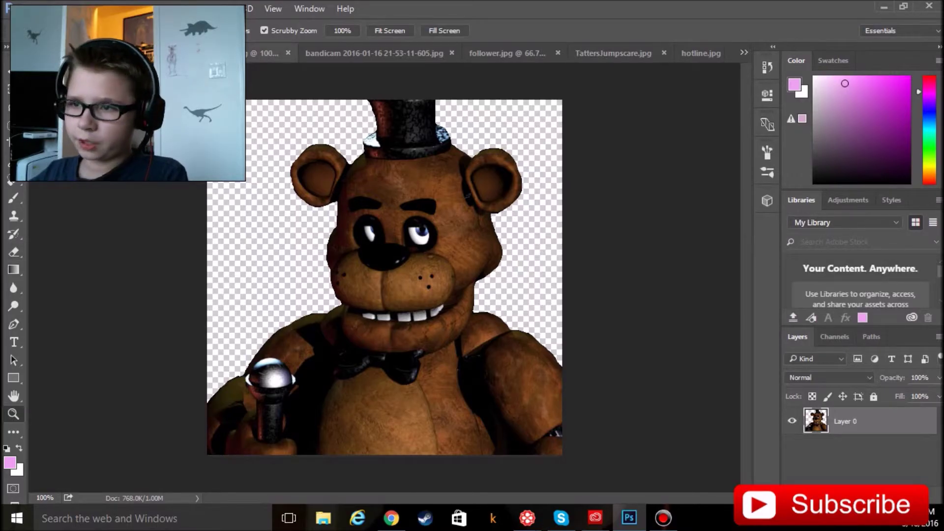
- Open Liquify on the Freddy render and shrink both of its eyes
{"action": "left_click", "coordinate": [224, 9]}
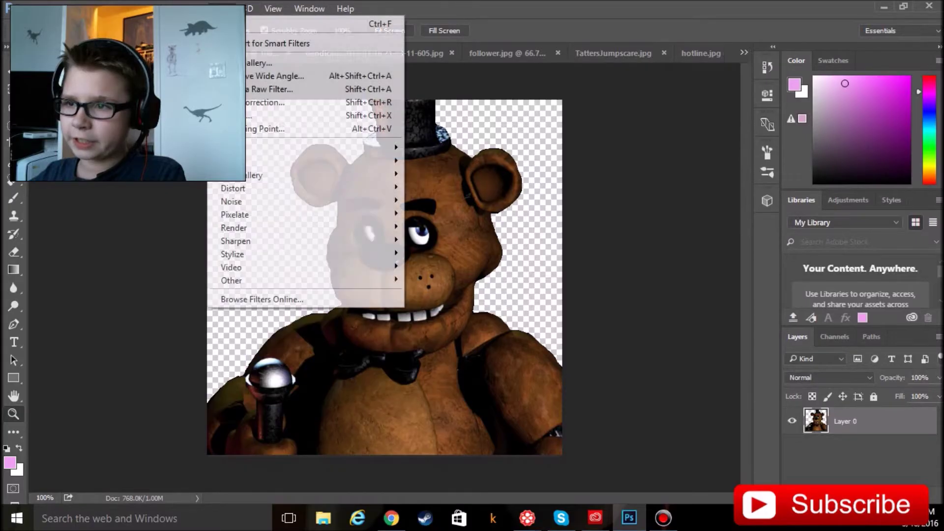
{"action": "left_click", "coordinate": [275, 109]}
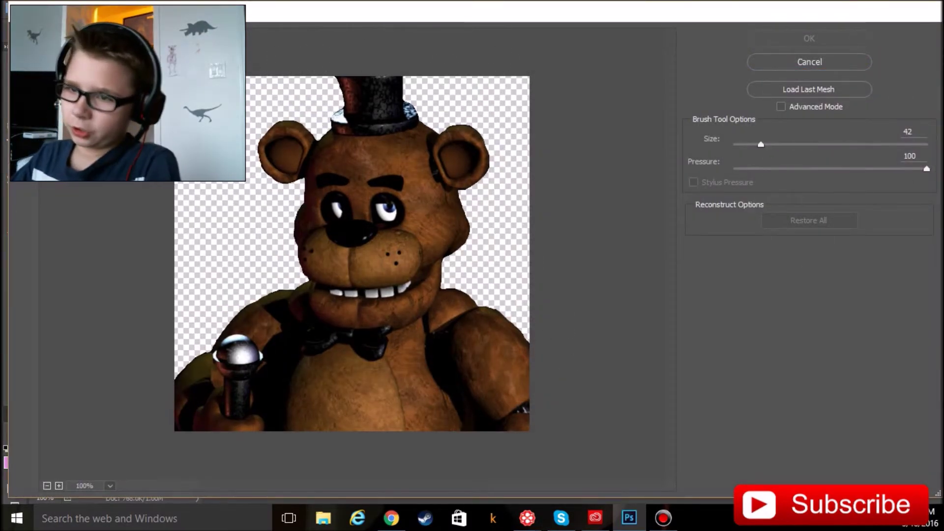
{"action": "left_click_drag", "start_coordinate": [390, 208], "coordinate": [388, 206]}
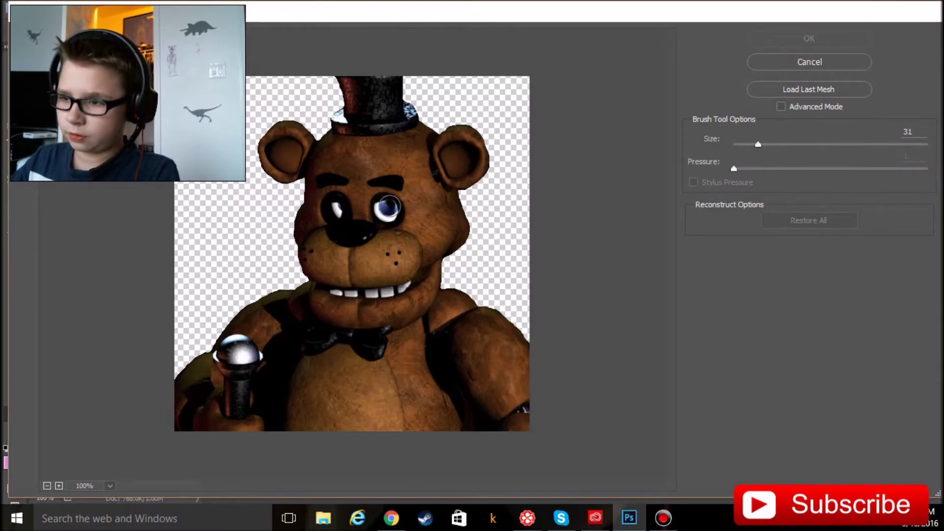
{"action": "left_click_drag", "start_coordinate": [388, 208], "coordinate": [388, 208]}
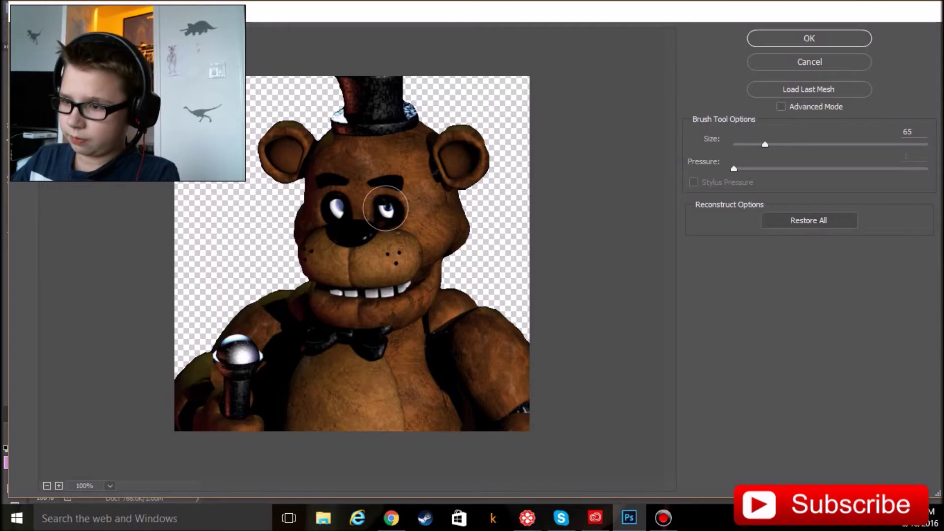
{"action": "left_click_drag", "start_coordinate": [339, 206], "coordinate": [338, 207]}
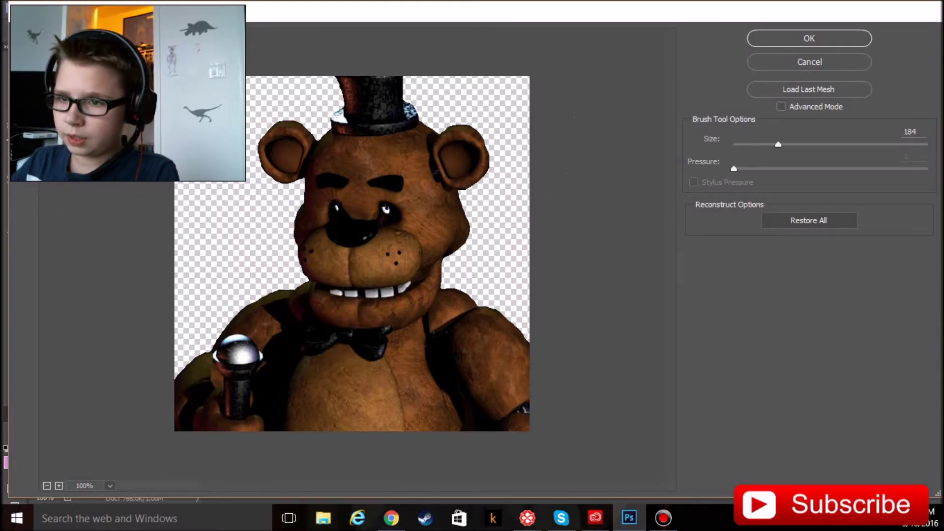
- Smear Freddy's nose into a dark streak, undo a muzzle stroke, and enlarge the brush to 184
{"action": "key", "text": "bracketright"}
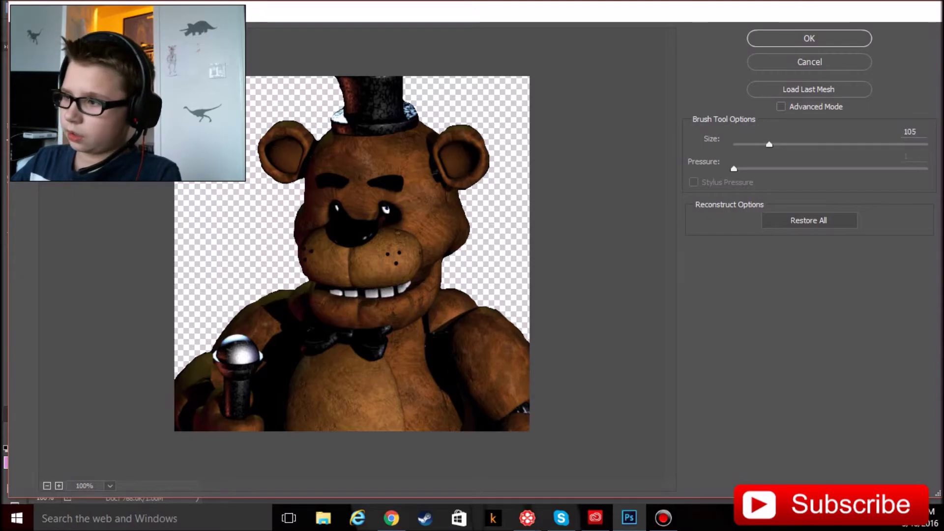
{"action": "left_click_drag", "start_coordinate": [338, 241], "coordinate": [352, 240]}
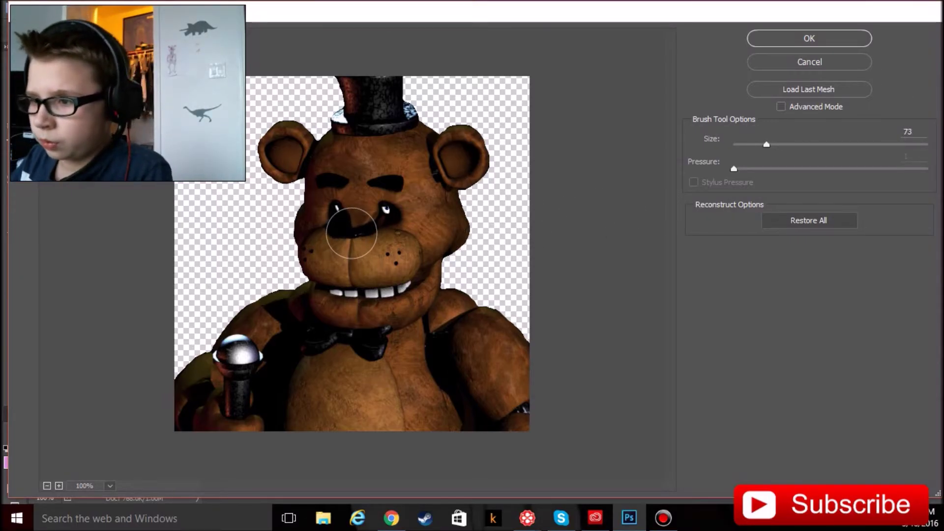
{"action": "left_click_drag", "start_coordinate": [390, 270], "coordinate": [411, 240]}
{"action": "key", "text": "ctrl+z"}
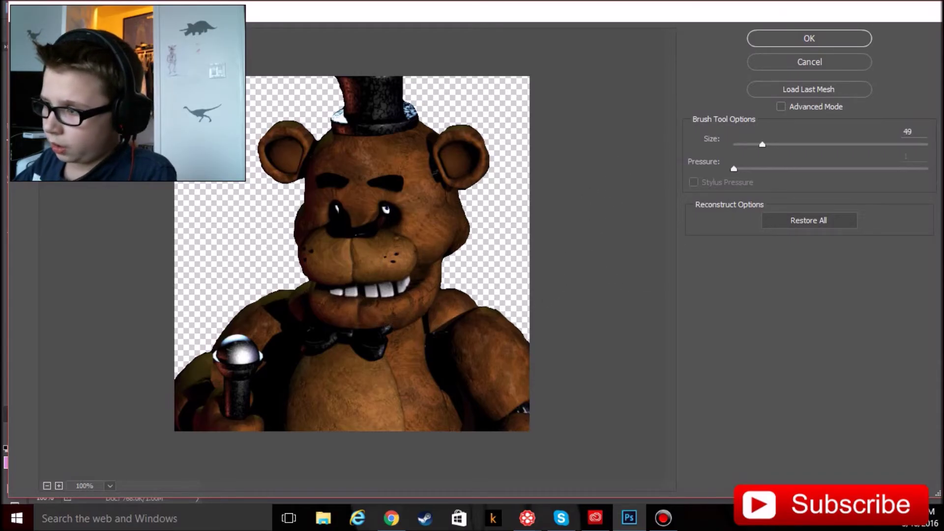
{"action": "left_click_drag", "start_coordinate": [770, 145], "coordinate": [778, 144]}
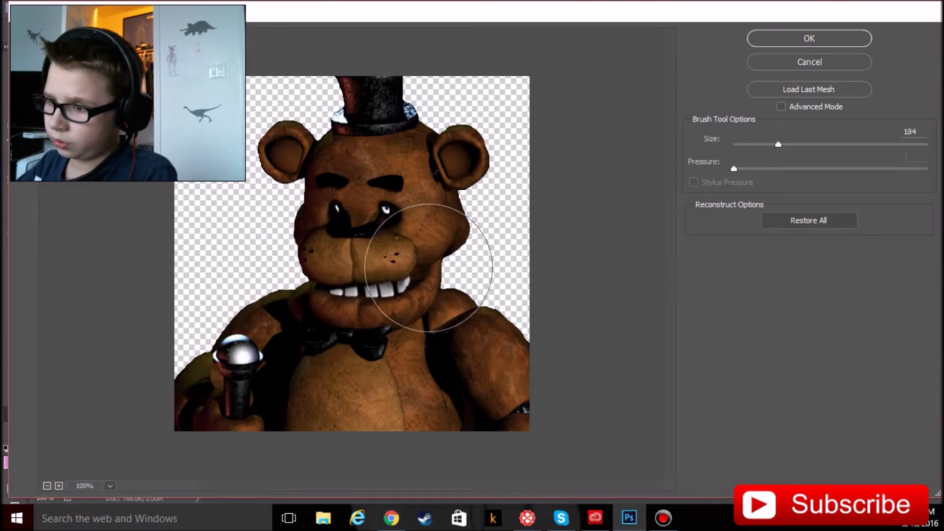
- Smear Freddy's muzzle, narrow his hat, point an ear and push in his cheek
{"action": "left_click_drag", "start_coordinate": [393, 272], "coordinate": [373, 274]}
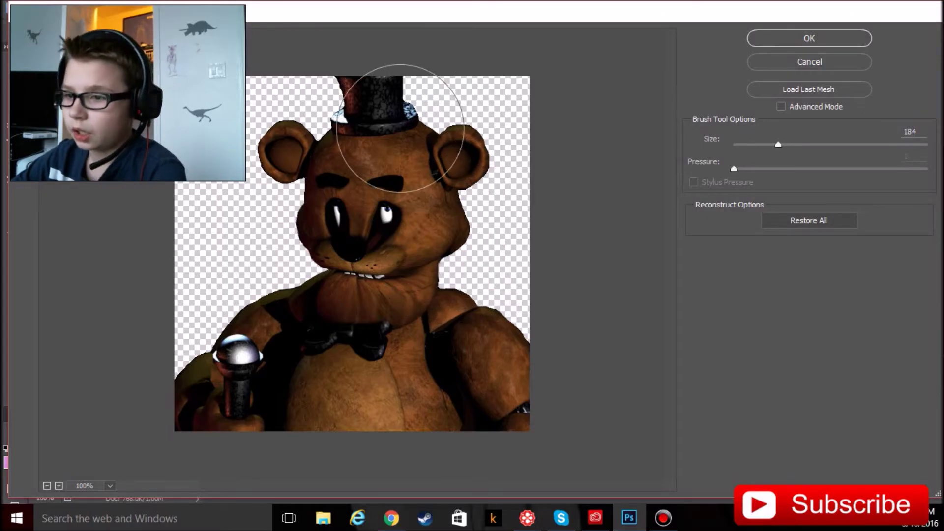
{"action": "mouse_move", "coordinate": [359, 84]}
{"action": "left_mouse_down"}
{"action": "mouse_move", "coordinate": [383, 61]}
{"action": "mouse_move", "coordinate": [352, 111]}
{"action": "mouse_move", "coordinate": [244, 139]}
{"action": "mouse_move", "coordinate": [199, 138]}
{"action": "left_mouse_up"}
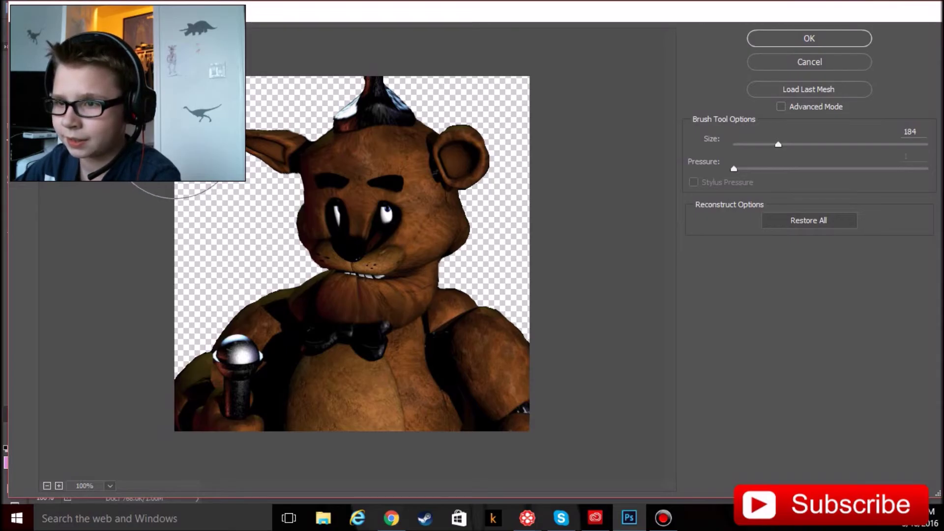
{"action": "mouse_move", "coordinate": [484, 132]}
{"action": "left_mouse_down"}
{"action": "mouse_move", "coordinate": [503, 139]}
{"action": "mouse_move", "coordinate": [524, 104]}
{"action": "mouse_move", "coordinate": [541, 99]}
{"action": "left_mouse_up"}
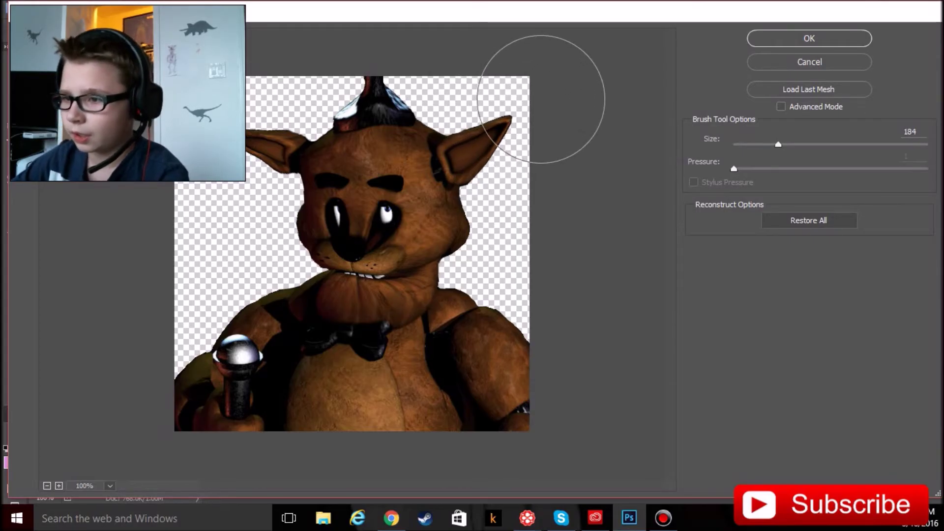
{"action": "mouse_move", "coordinate": [450, 225]}
{"action": "left_mouse_down"}
{"action": "mouse_move", "coordinate": [285, 200]}
{"action": "mouse_move", "coordinate": [332, 232]}
{"action": "left_mouse_up"}
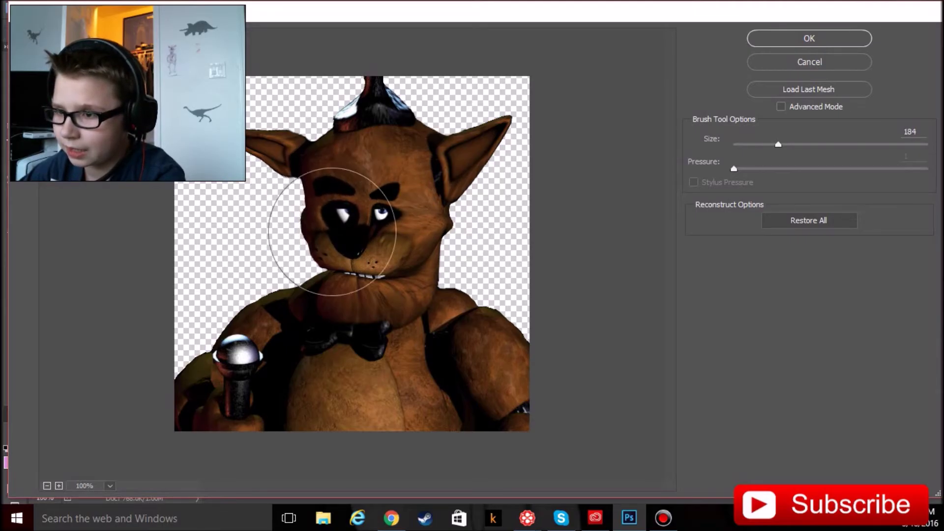
- Warp Freddy's chin, bowtie and arm upward, then raise the head top with a small brush
{"action": "mouse_move", "coordinate": [344, 354]}
{"action": "left_mouse_down"}
{"action": "mouse_move", "coordinate": [354, 295]}
{"action": "mouse_move", "coordinate": [401, 264]}
{"action": "mouse_move", "coordinate": [348, 312]}
{"action": "mouse_move", "coordinate": [337, 275]}
{"action": "left_mouse_up"}
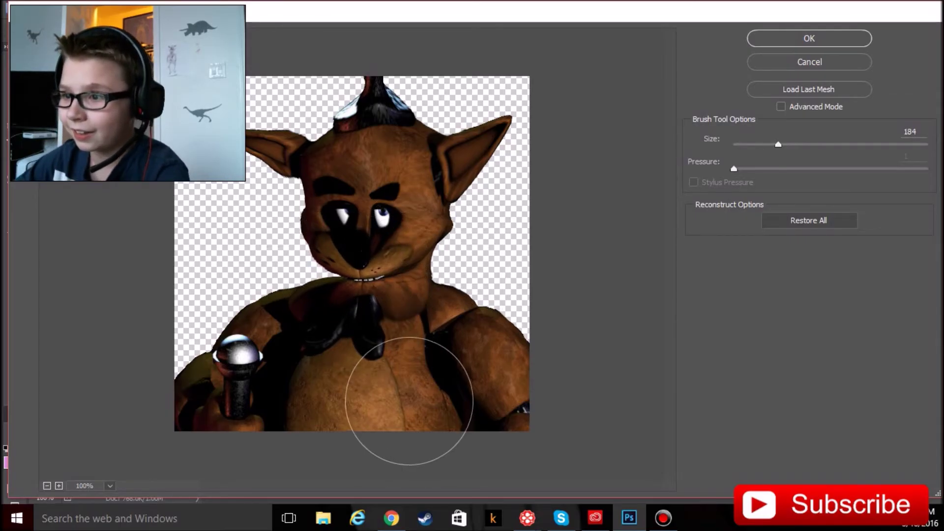
{"action": "left_click_drag", "start_coordinate": [249, 392], "coordinate": [279, 309]}
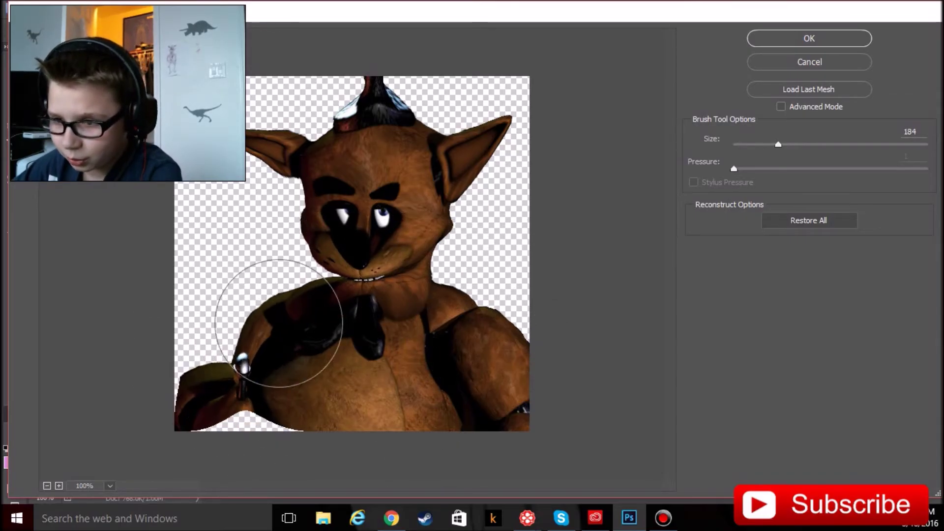
{"action": "key", "text": "bracketleft"}
{"action": "key", "text": "bracketleft"}
{"action": "key", "text": "bracketleft"}
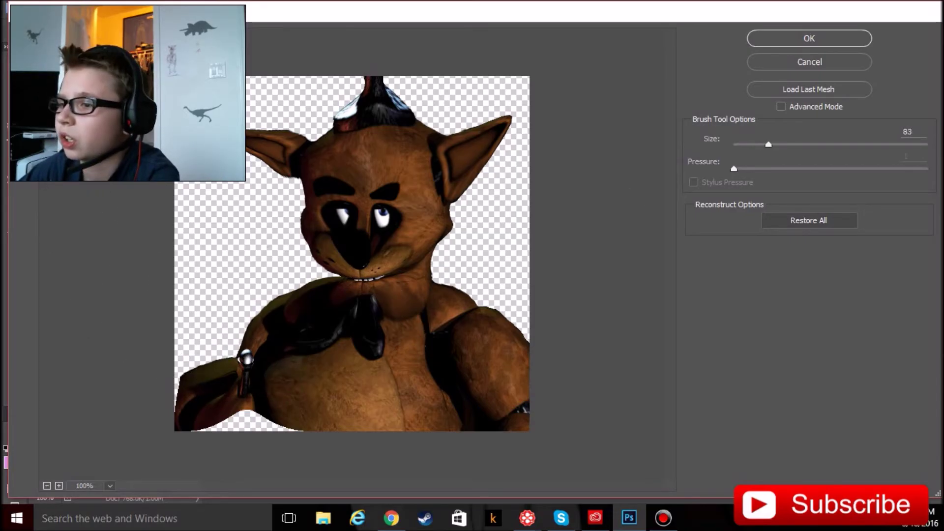
{"action": "mouse_move", "coordinate": [359, 192]}
{"action": "left_mouse_down"}
{"action": "mouse_move", "coordinate": [368, 138]}
{"action": "mouse_move", "coordinate": [337, 157]}
{"action": "mouse_move", "coordinate": [354, 119]}
{"action": "mouse_move", "coordinate": [311, 127]}
{"action": "mouse_move", "coordinate": [337, 109]}
{"action": "mouse_move", "coordinate": [305, 116]}
{"action": "mouse_move", "coordinate": [433, 122]}
{"action": "mouse_move", "coordinate": [392, 116]}
{"action": "mouse_move", "coordinate": [371, 157]}
{"action": "mouse_move", "coordinate": [371, 95]}
{"action": "mouse_move", "coordinate": [428, 95]}
{"action": "mouse_move", "coordinate": [348, 126]}
{"action": "mouse_move", "coordinate": [379, 169]}
{"action": "left_mouse_up"}
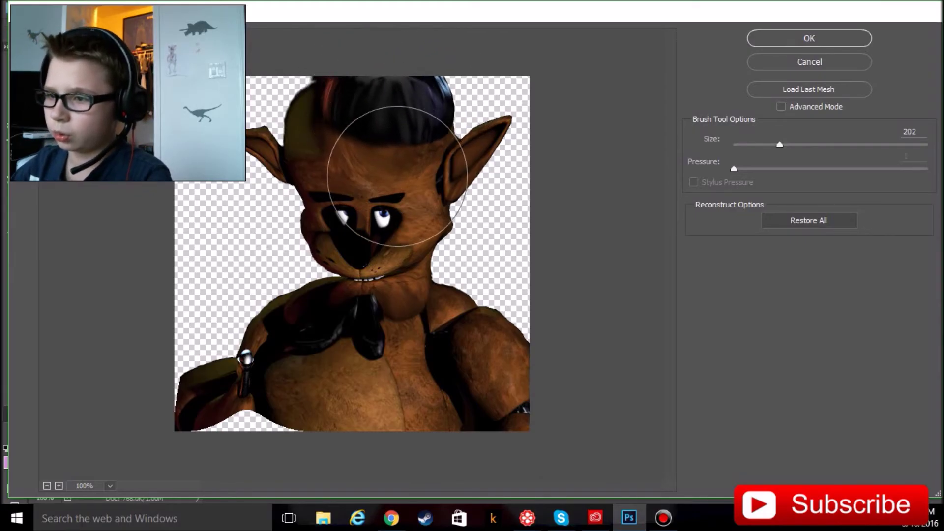
- Squint Freddy's eyes and push his cheek and neck rightward, undoing one smear
{"action": "key", "text": "bracketleft"}
{"action": "mouse_move", "coordinate": [376, 200]}
{"action": "left_mouse_down"}
{"action": "mouse_move", "coordinate": [375, 242]}
{"action": "mouse_move", "coordinate": [363, 253]}
{"action": "mouse_move", "coordinate": [362, 243]}
{"action": "mouse_move", "coordinate": [305, 295]}
{"action": "mouse_move", "coordinate": [295, 179]}
{"action": "mouse_move", "coordinate": [403, 217]}
{"action": "left_mouse_up"}
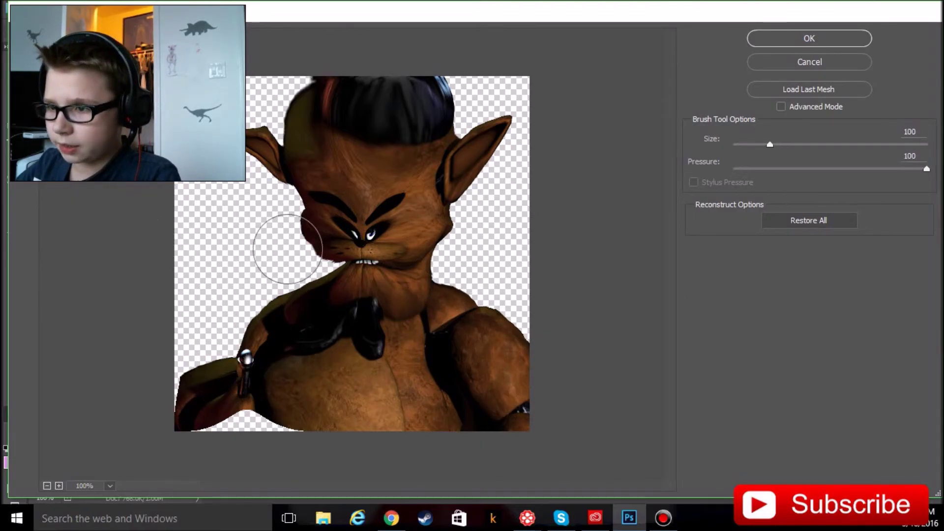
{"action": "left_click_drag", "start_coordinate": [304, 242], "coordinate": [485, 242]}
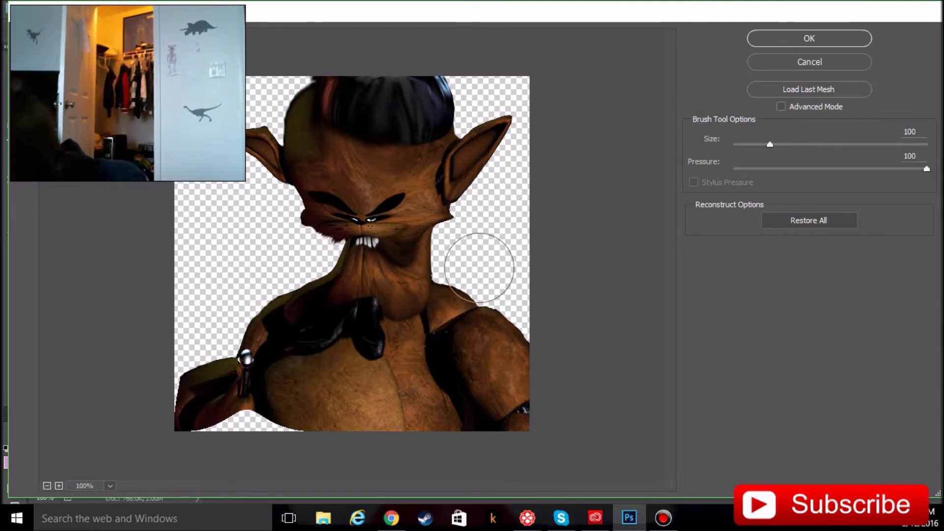
{"action": "left_click_drag", "start_coordinate": [295, 253], "coordinate": [478, 245]}
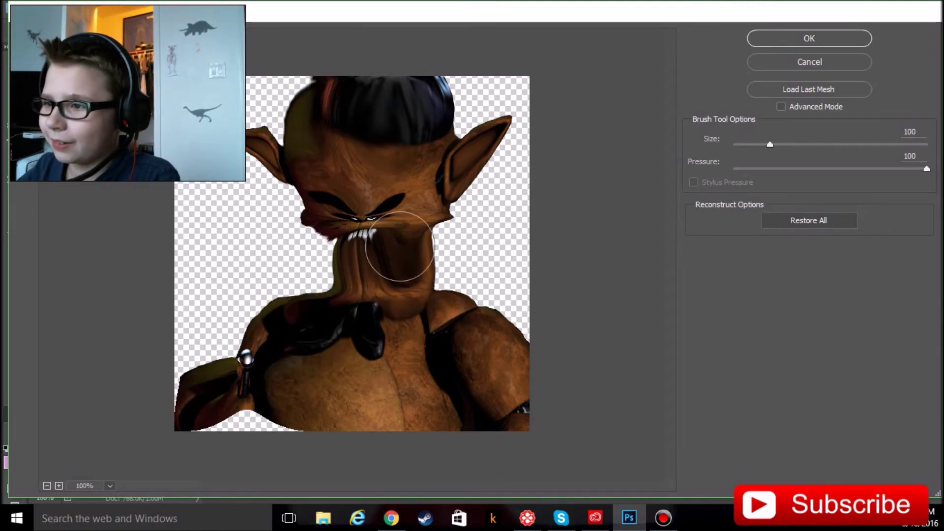
{"action": "key", "text": "ctrl+z"}
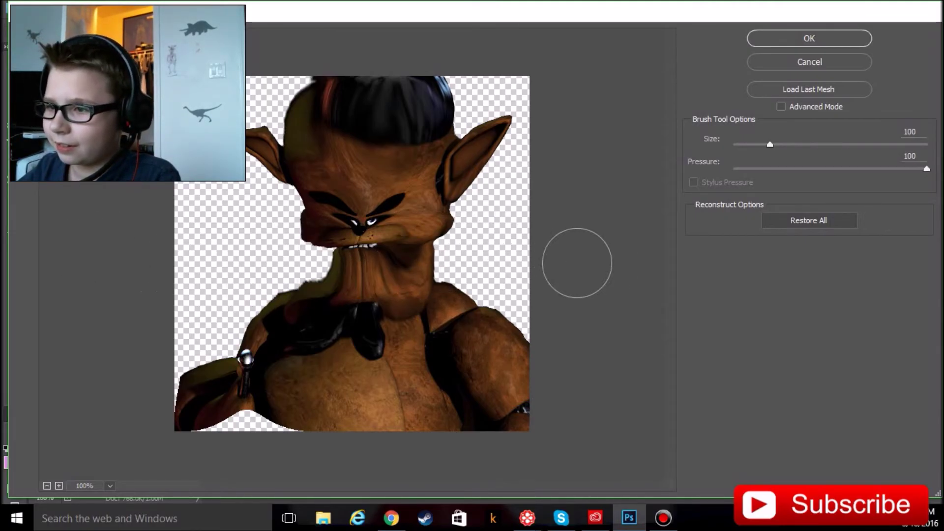
- Smear Freddy's chin, lower face and muzzle rightward, undoing the last neck stroke
{"action": "left_click_drag", "start_coordinate": [316, 249], "coordinate": [454, 247]}
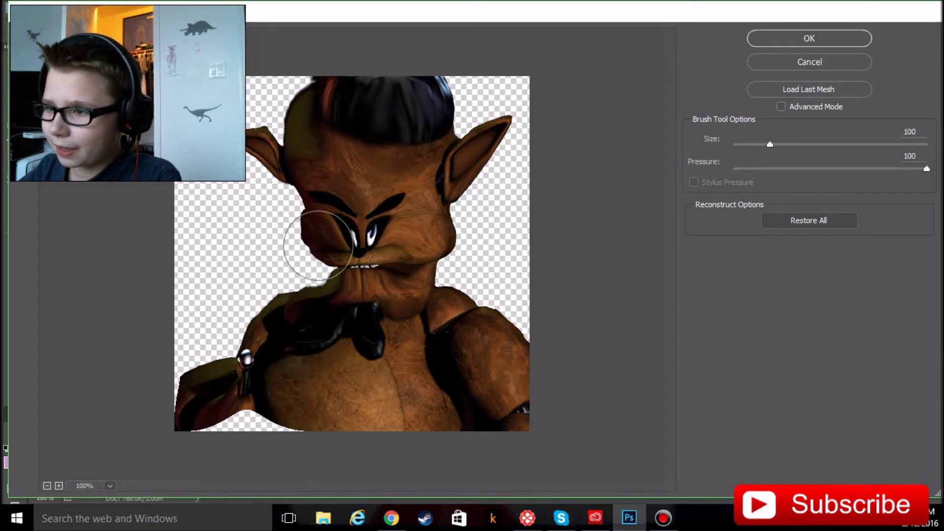
{"action": "left_click_drag", "start_coordinate": [263, 256], "coordinate": [544, 255]}
{"action": "left_click_drag", "start_coordinate": [288, 254], "coordinate": [527, 252]}
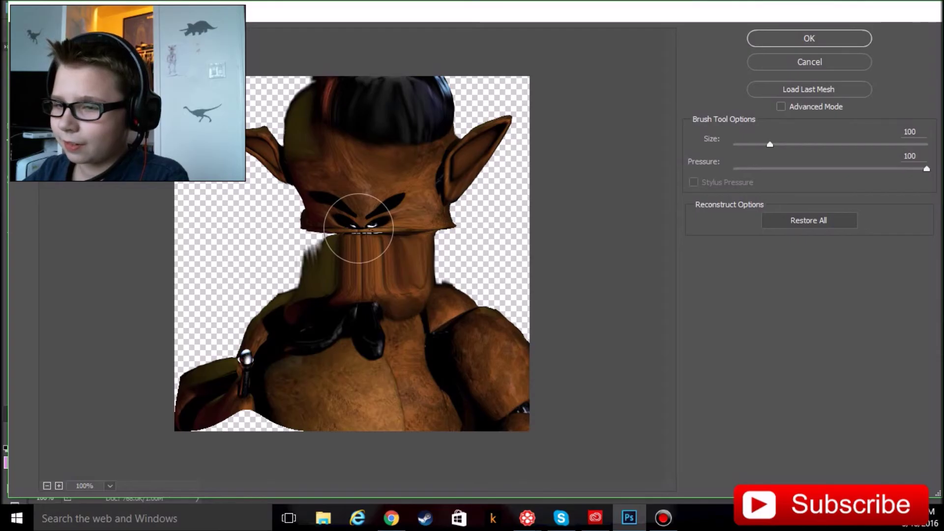
{"action": "left_click_drag", "start_coordinate": [299, 238], "coordinate": [435, 264]}
{"action": "key", "text": "ctrl+z"}
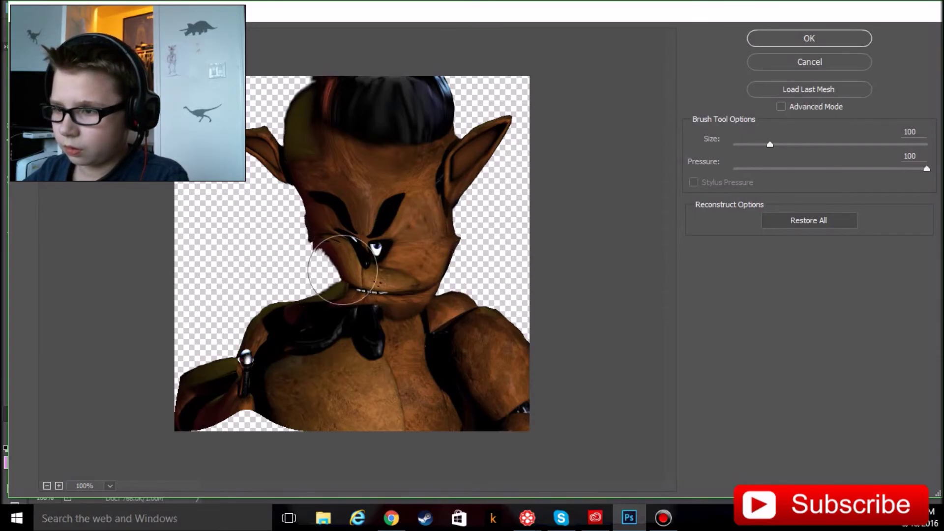
- Block out the muzzle, lift the lip, shrink the eyes, and apply the Freddy warp
{"action": "left_click_drag", "start_coordinate": [301, 312], "coordinate": [557, 303]}
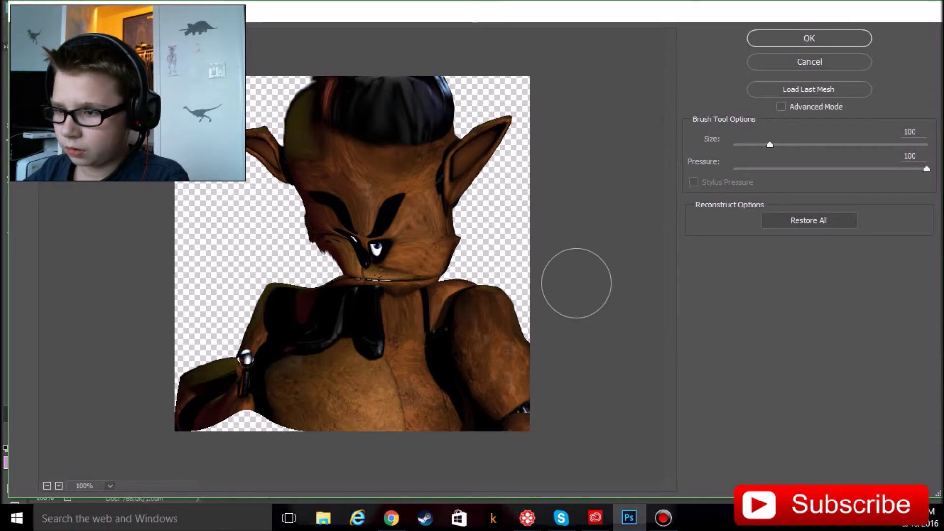
{"action": "left_click_drag", "start_coordinate": [430, 292], "coordinate": [228, 281]}
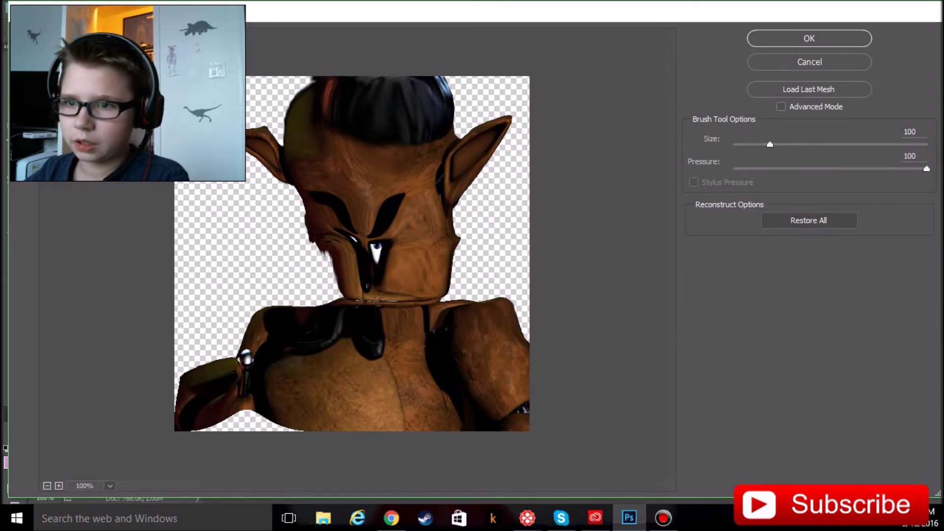
{"action": "key", "text": "bracketright"}
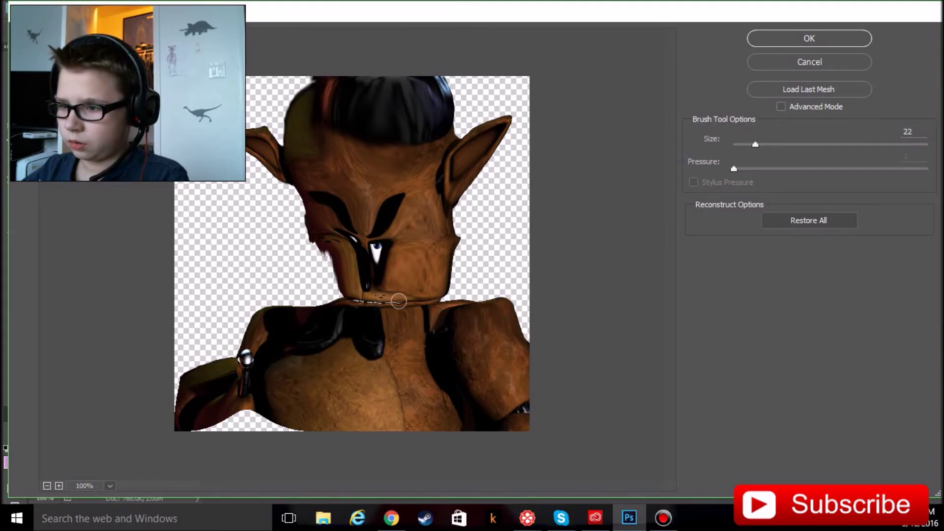
{"action": "mouse_move", "coordinate": [422, 285]}
{"action": "left_mouse_down"}
{"action": "mouse_move", "coordinate": [368, 321]}
{"action": "mouse_move", "coordinate": [326, 316]}
{"action": "mouse_move", "coordinate": [449, 316]}
{"action": "mouse_move", "coordinate": [308, 277]}
{"action": "mouse_move", "coordinate": [300, 248]}
{"action": "mouse_move", "coordinate": [358, 274]}
{"action": "mouse_move", "coordinate": [362, 242]}
{"action": "mouse_move", "coordinate": [348, 211]}
{"action": "mouse_move", "coordinate": [358, 227]}
{"action": "mouse_move", "coordinate": [390, 232]}
{"action": "mouse_move", "coordinate": [396, 255]}
{"action": "mouse_move", "coordinate": [374, 247]}
{"action": "left_mouse_up"}
{"action": "mouse_move", "coordinate": [370, 253]}
{"action": "left_mouse_down"}
{"action": "mouse_move", "coordinate": [422, 308]}
{"action": "mouse_move", "coordinate": [249, 338]}
{"action": "left_mouse_up"}
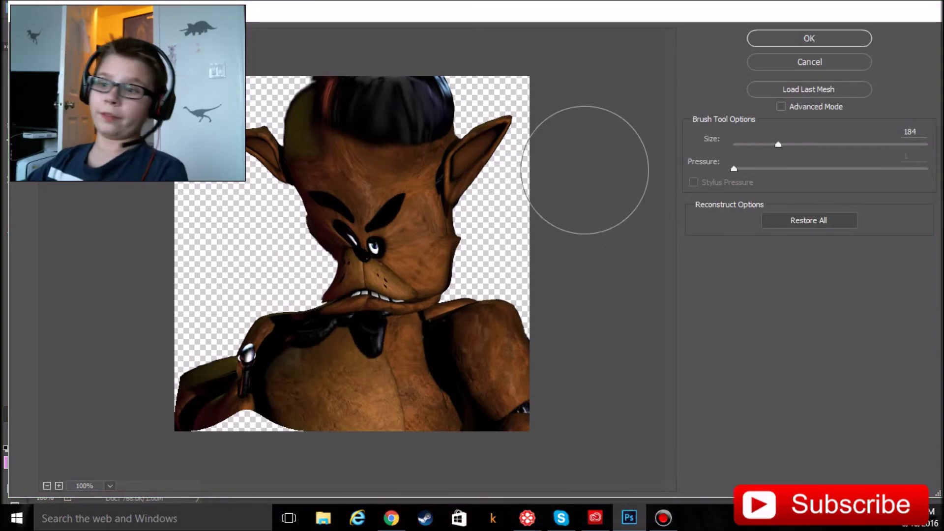
{"action": "left_click", "coordinate": [809, 39]}
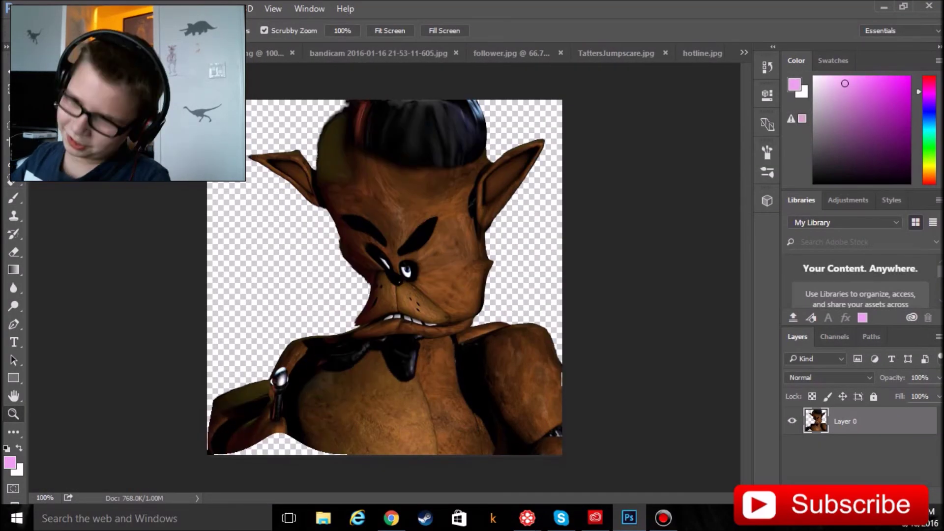
- Cycle through the open documents, past follower.jpg, to TattersJumpscare.jpg
{"action": "key", "text": "ctrl+Tab"}
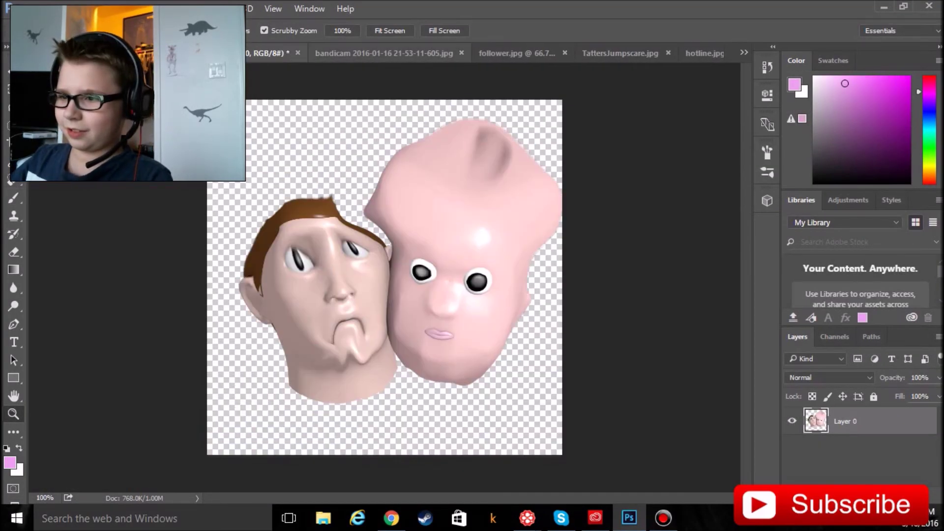
{"action": "key", "text": "ctrl+Tab"}
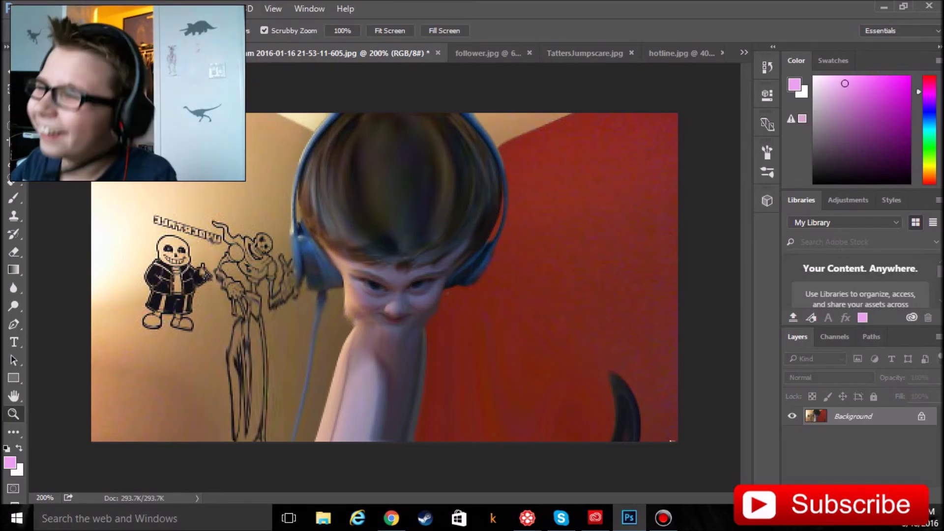
{"action": "key", "text": "ctrl+Tab"}
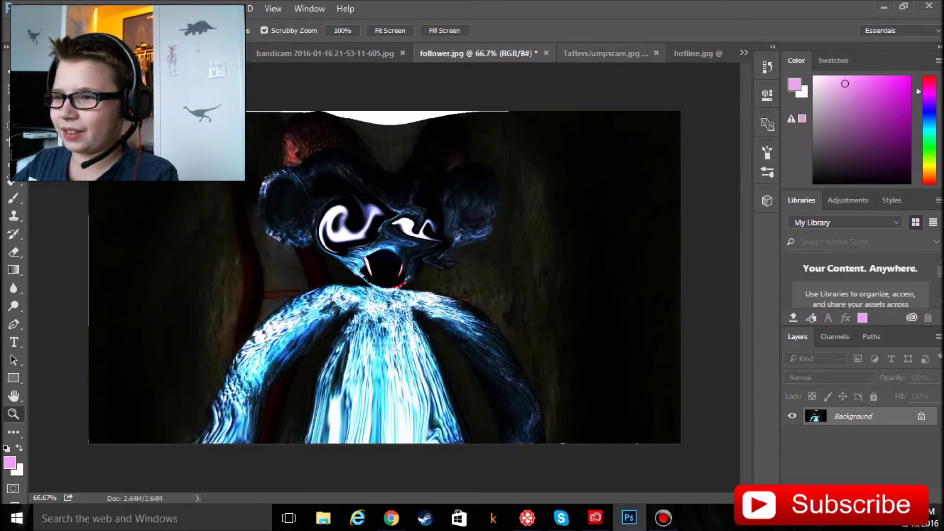
{"action": "key", "text": "ctrl+Tab"}
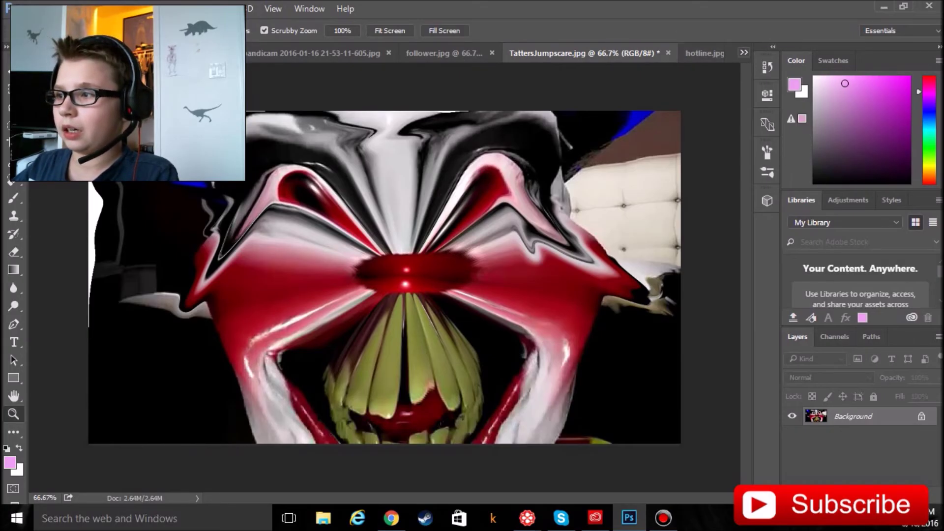
- View TattersJumpscare.jpg at 100% and zoom in on the clown's red nose
{"action": "left_click", "coordinate": [744, 53]}
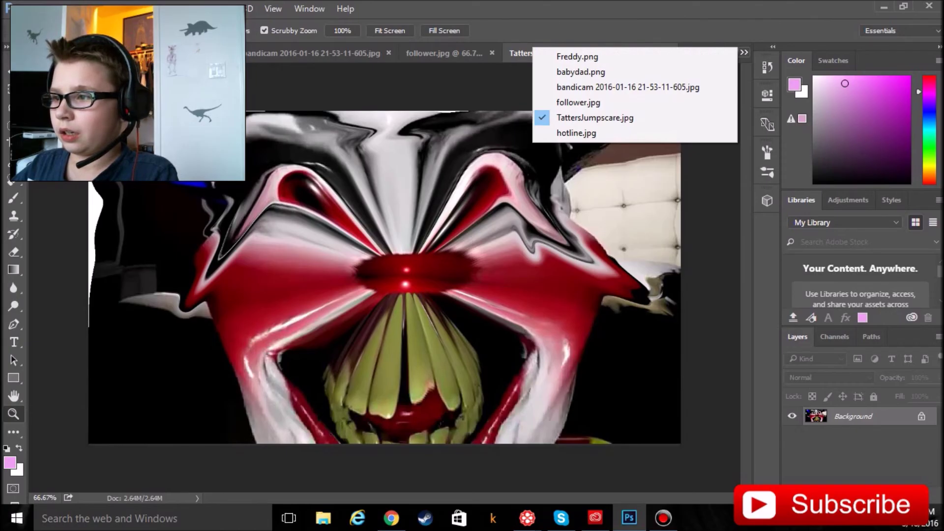
{"action": "key", "text": "Escape"}
{"action": "key", "text": "ctrl+1"}
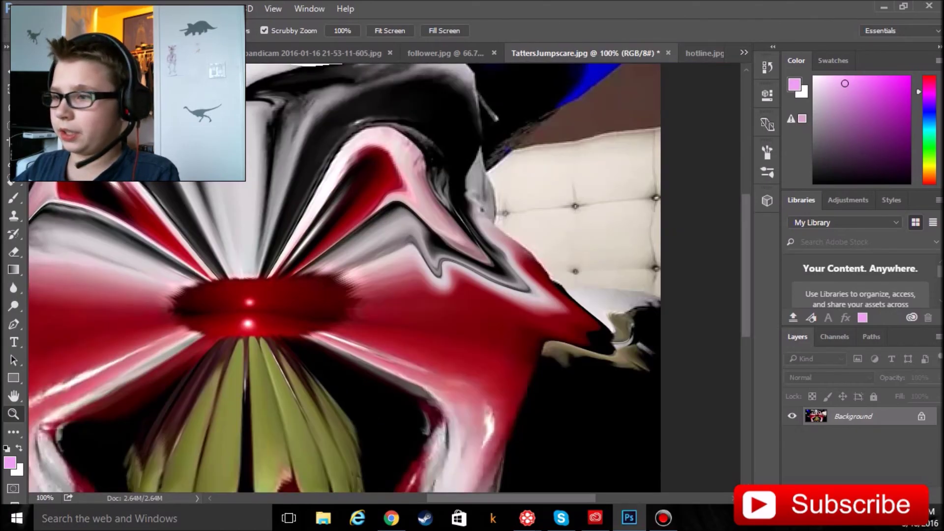
{"action": "left_click", "coordinate": [127, 333]}
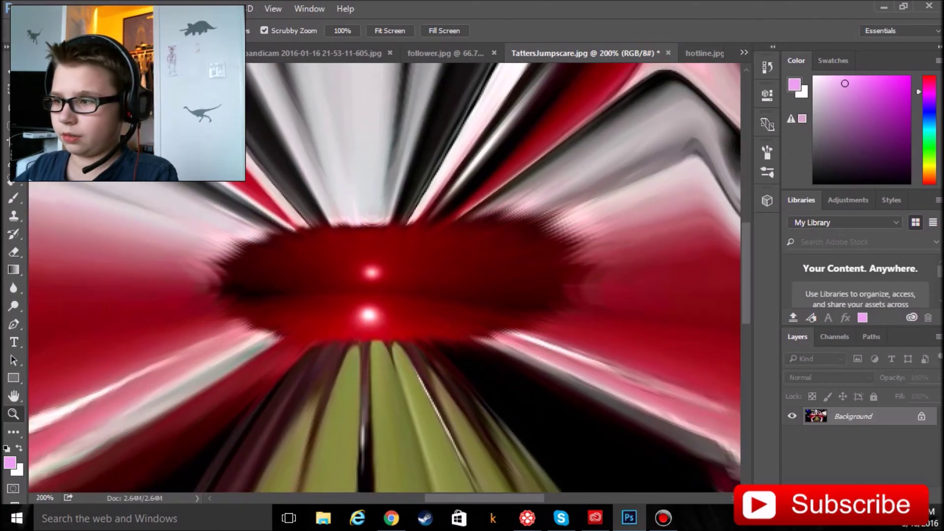
{"action": "left_click_drag", "start_coordinate": [372, 273], "coordinate": [464, 272]}
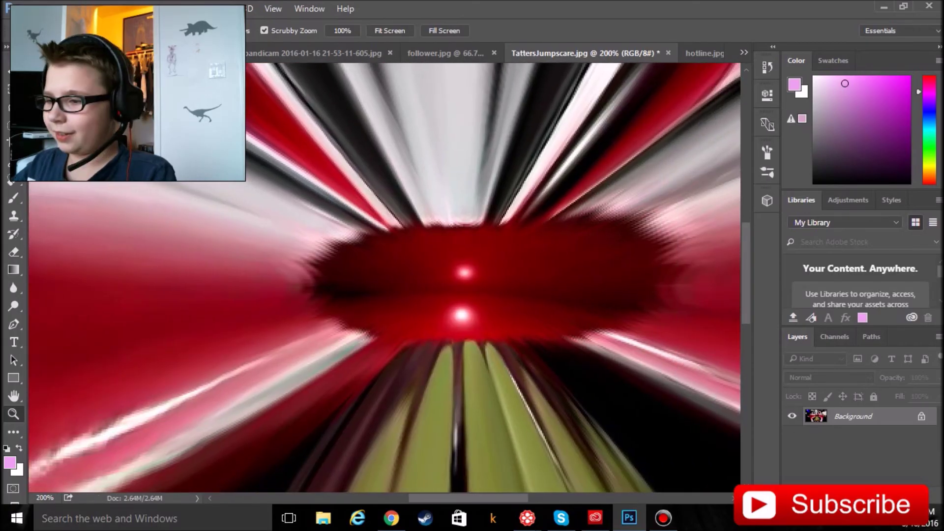
{"action": "left_click_drag", "start_coordinate": [465, 273], "coordinate": [398, 272]}
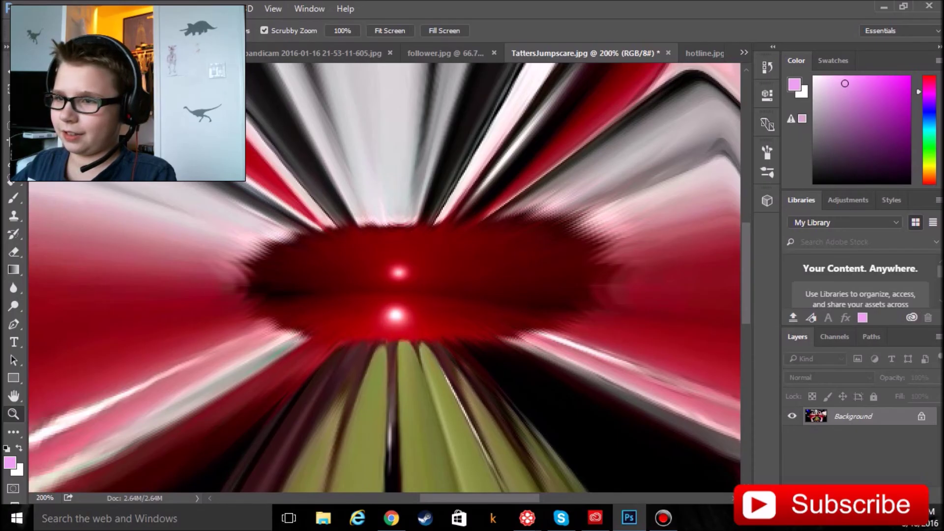
- Look over hotline.jpg, then return to Freddy.png
{"action": "left_click", "coordinate": [704, 53]}
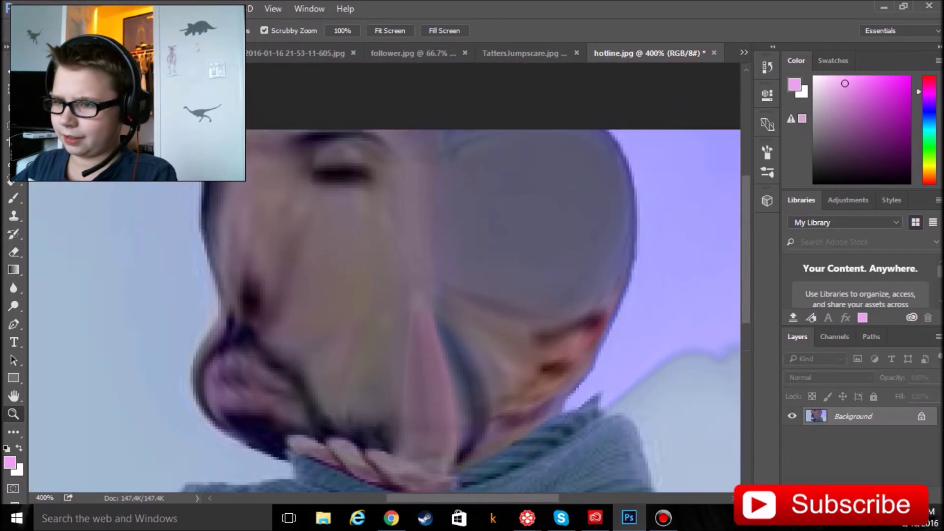
{"action": "scroll", "coordinate": [384, 275], "scroll_direction": "down", "scroll_amount": 5}
{"action": "scroll", "coordinate": [383, 276], "scroll_direction": "up", "scroll_amount": 10}
{"action": "scroll", "coordinate": [384, 275], "scroll_direction": "down", "scroll_amount": 1}
{"action": "scroll", "coordinate": [383, 276], "scroll_direction": "down", "scroll_amount": 10}
{"action": "scroll", "coordinate": [383, 276], "scroll_direction": "up", "scroll_amount": 4}
{"action": "scroll", "coordinate": [384, 276], "scroll_direction": "up", "scroll_amount": 10}
{"action": "scroll", "coordinate": [384, 275], "scroll_direction": "down", "scroll_amount": 5}
{"action": "scroll", "coordinate": [384, 276], "scroll_direction": "down", "scroll_amount": 5}
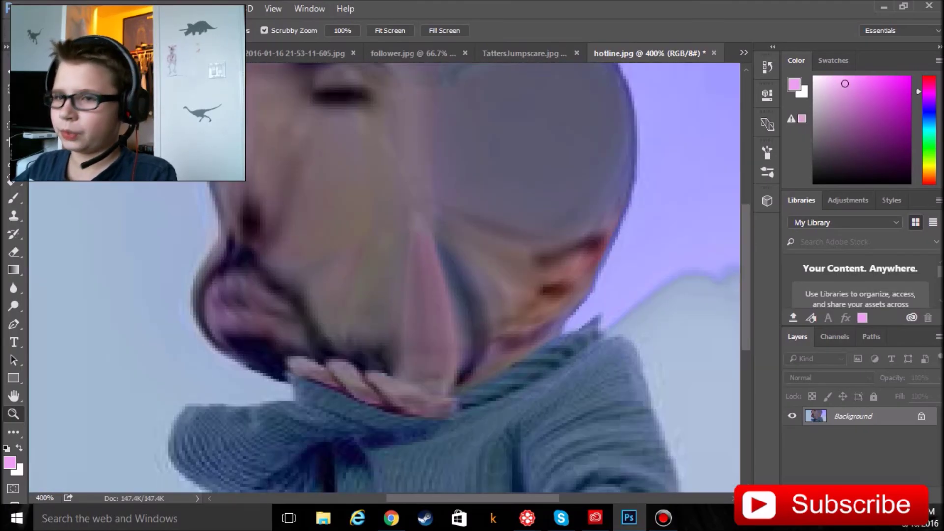
{"action": "key", "text": "ctrl+Tab"}
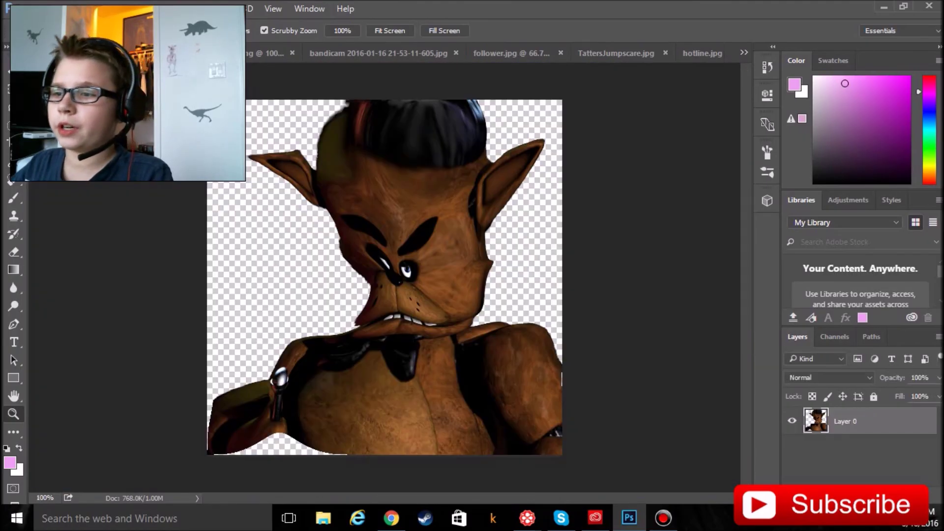